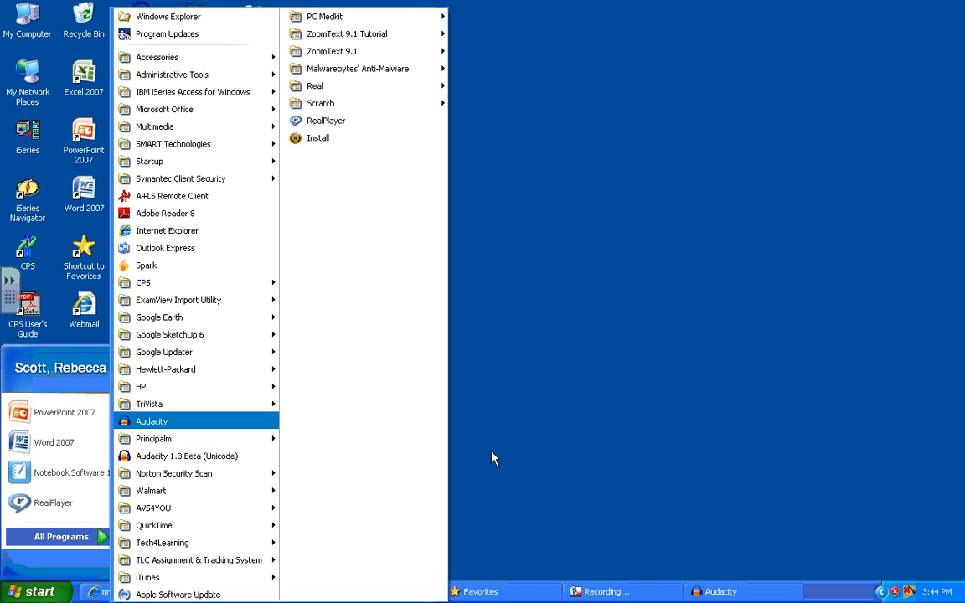
- Switch to Audacity and raise the microphone input volume slightly
click(491, 456)
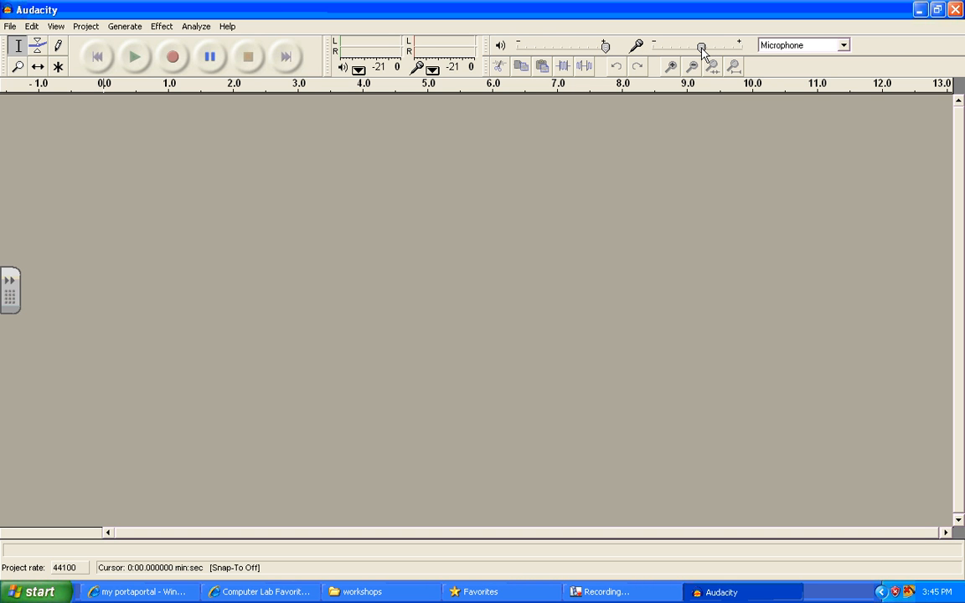
mouse_move(701, 50)
drag(703, 47, 706, 48)
- Record a voice clip about 9.5 seconds long through the microphone and stop the recording
click(614, 591)
click(172, 62)
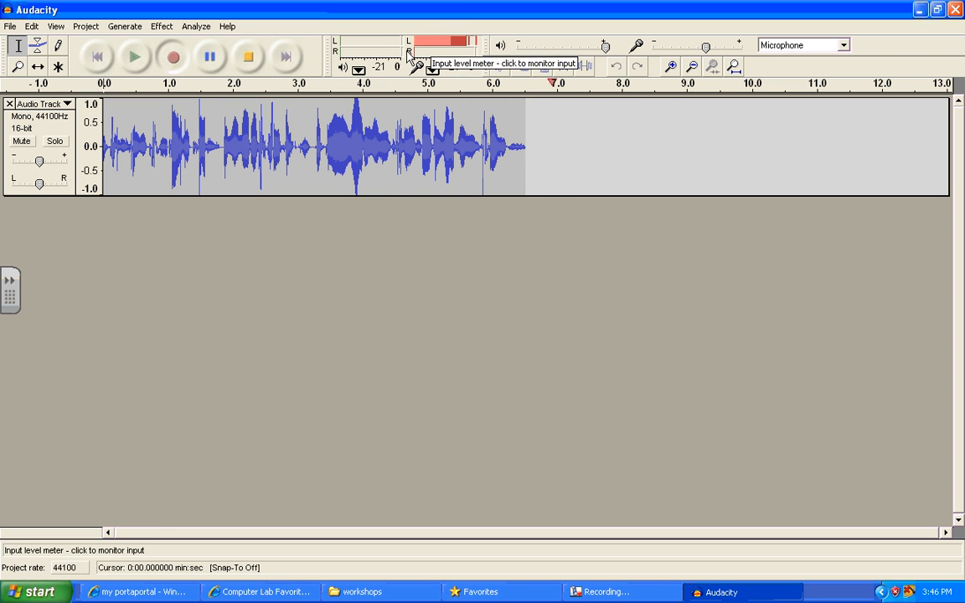
click(250, 59)
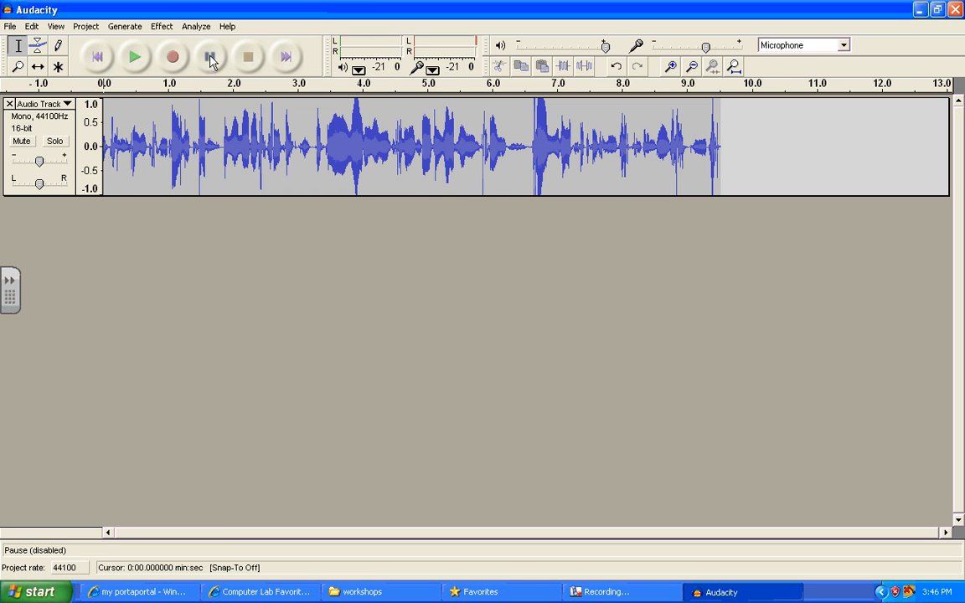
- Select different stretches of the voice track, including nearly the whole clip and about 0.5 to 4.3 seconds, clearing each selection
drag(118, 138, 710, 194)
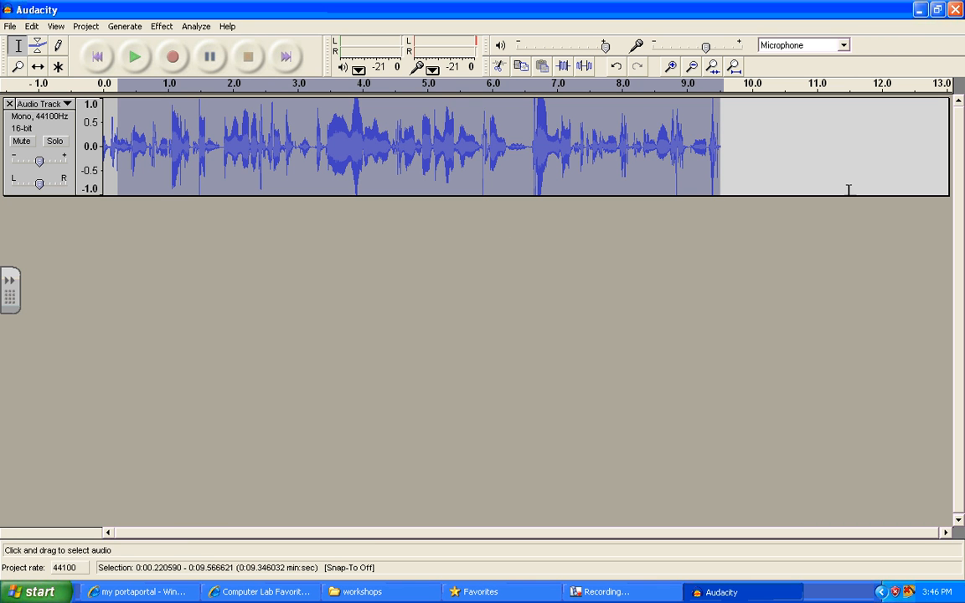
click(820, 160)
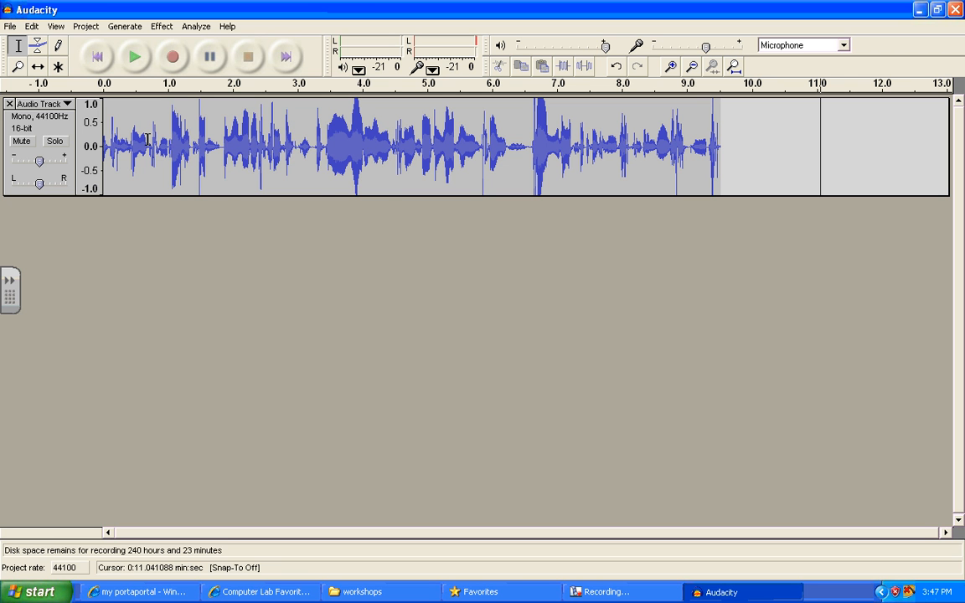
drag(136, 138, 384, 205)
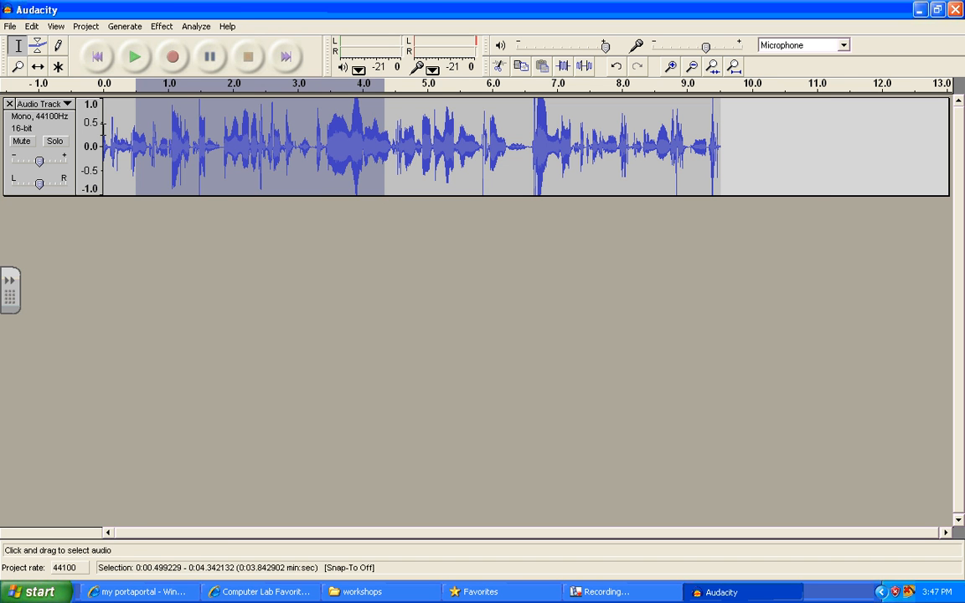
click(114, 134)
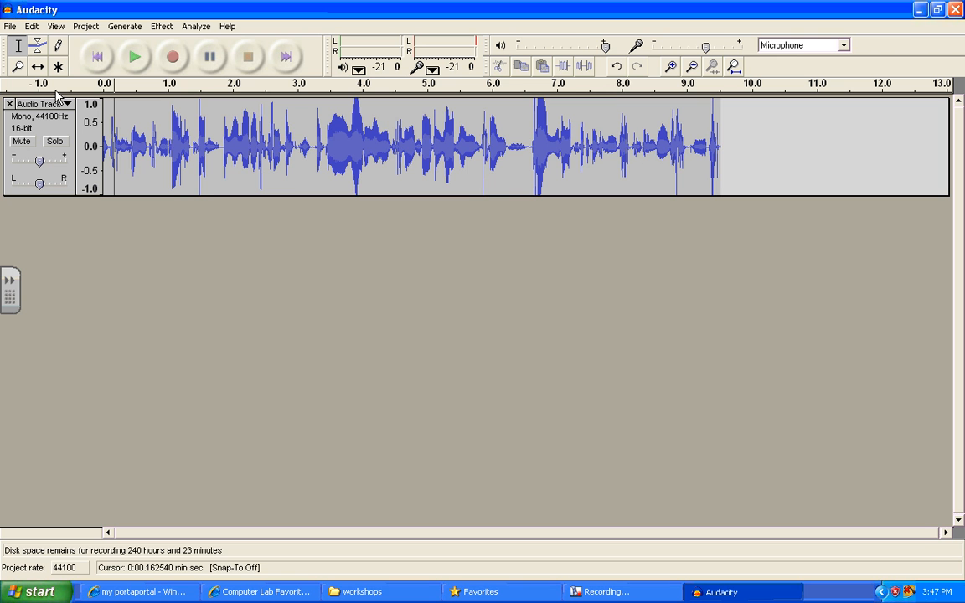
drag(108, 122, 749, 239)
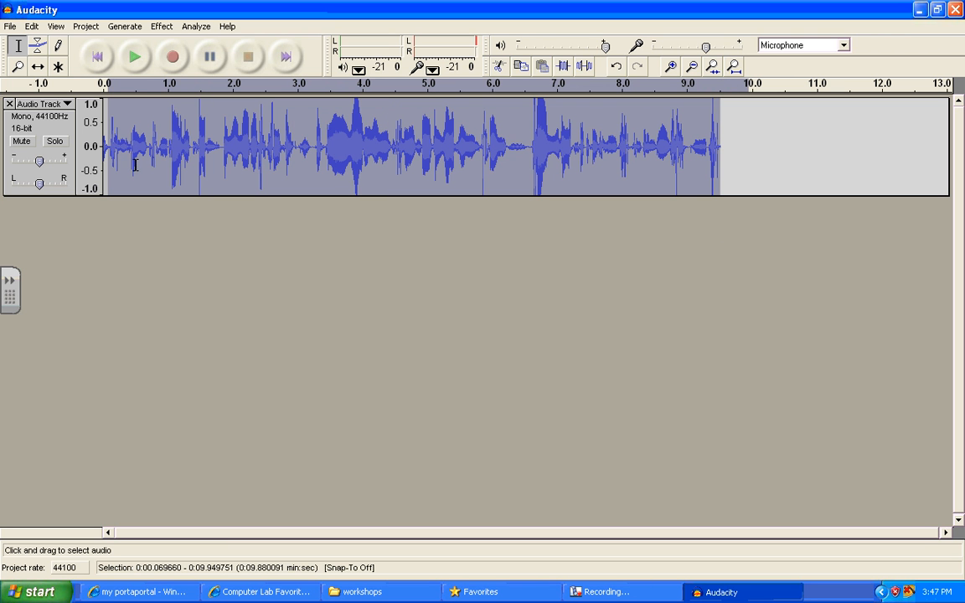
click(106, 151)
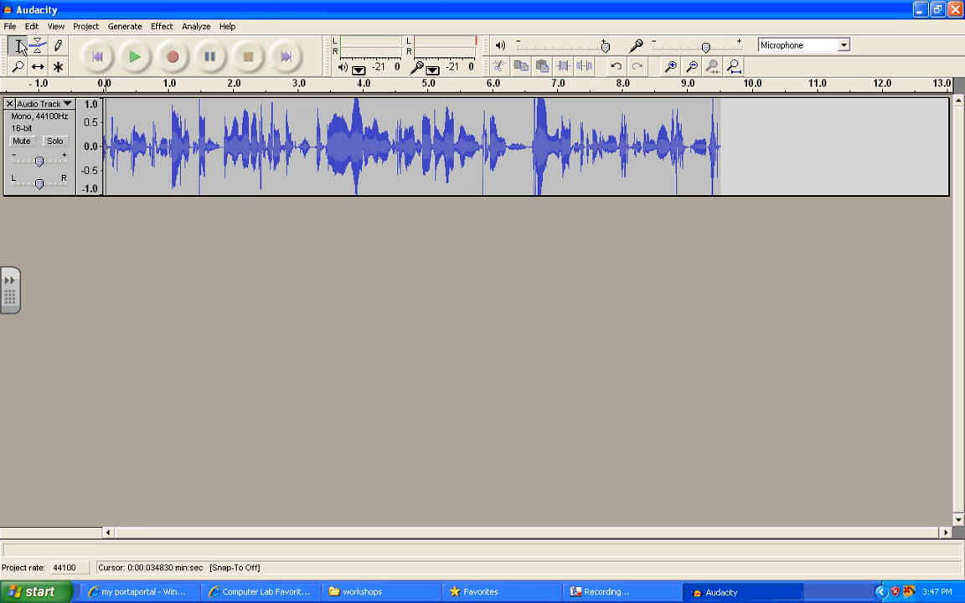
- Import the audio file "funky rap" from the My Music folder into the project
click(85, 29)
click(99, 42)
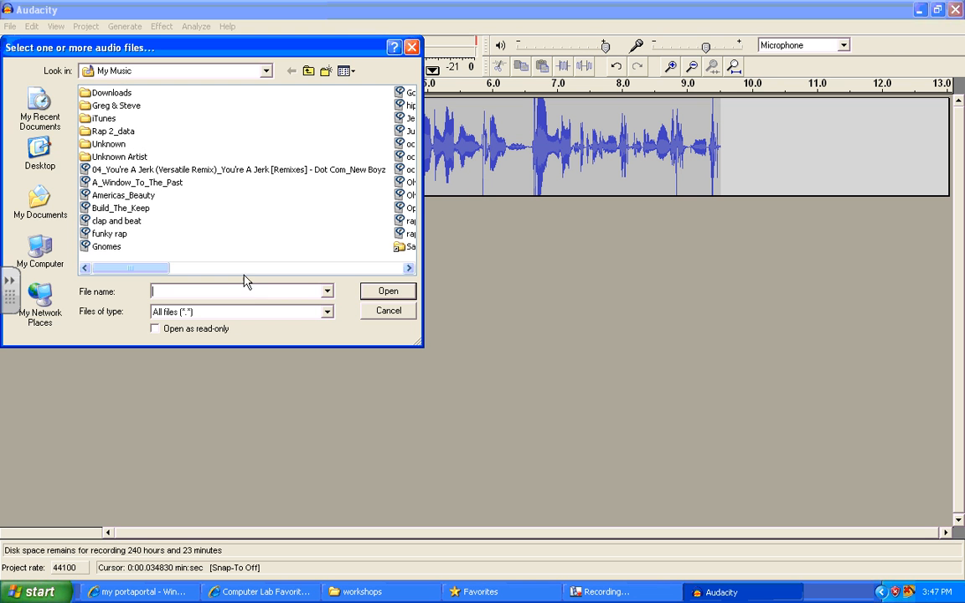
click(122, 235)
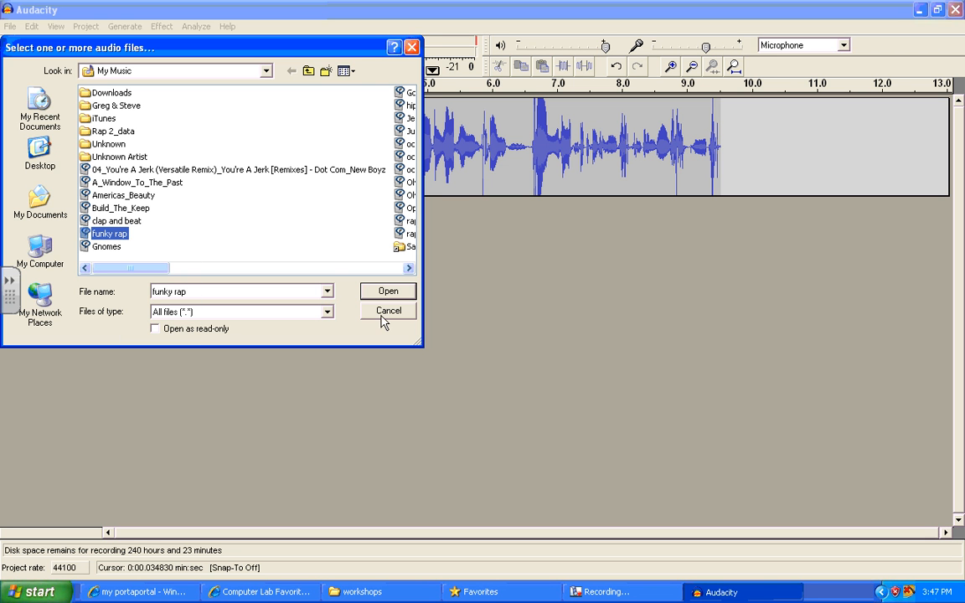
click(388, 293)
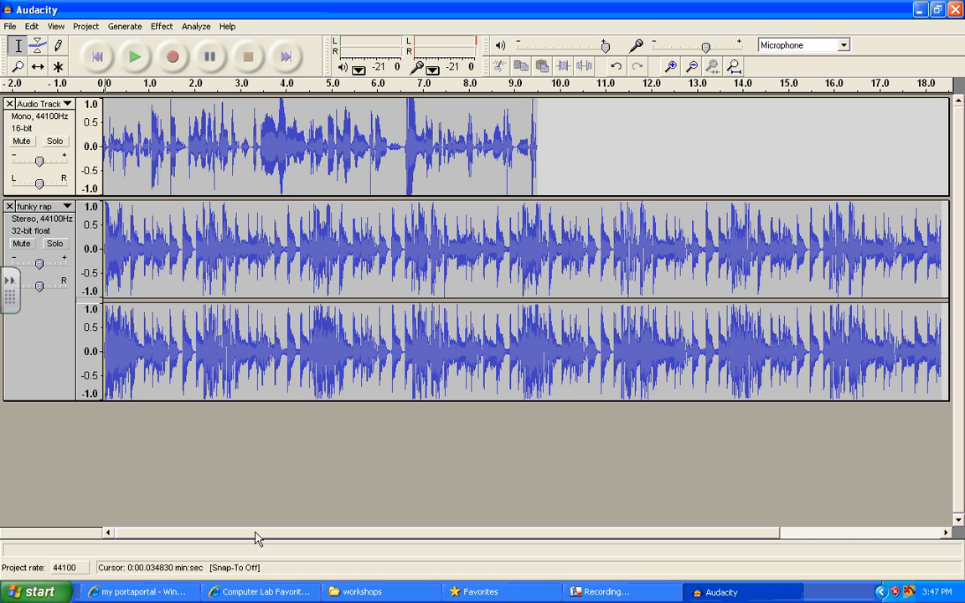
- Delete the end of the funky rap track, from about 9.5 seconds where the voice clip ends to its finish
drag(260, 534, 605, 561)
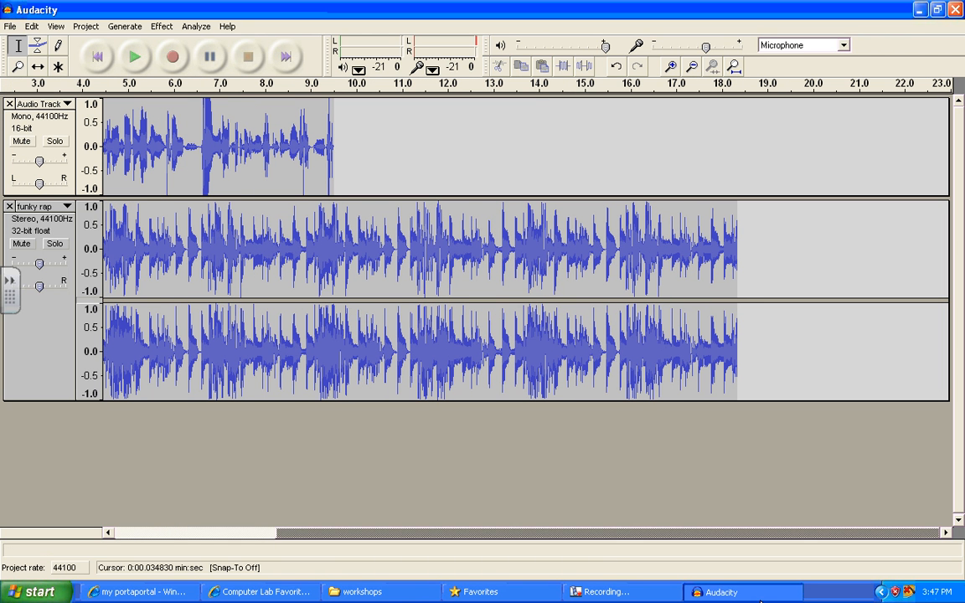
click(739, 336)
drag(739, 337, 331, 296)
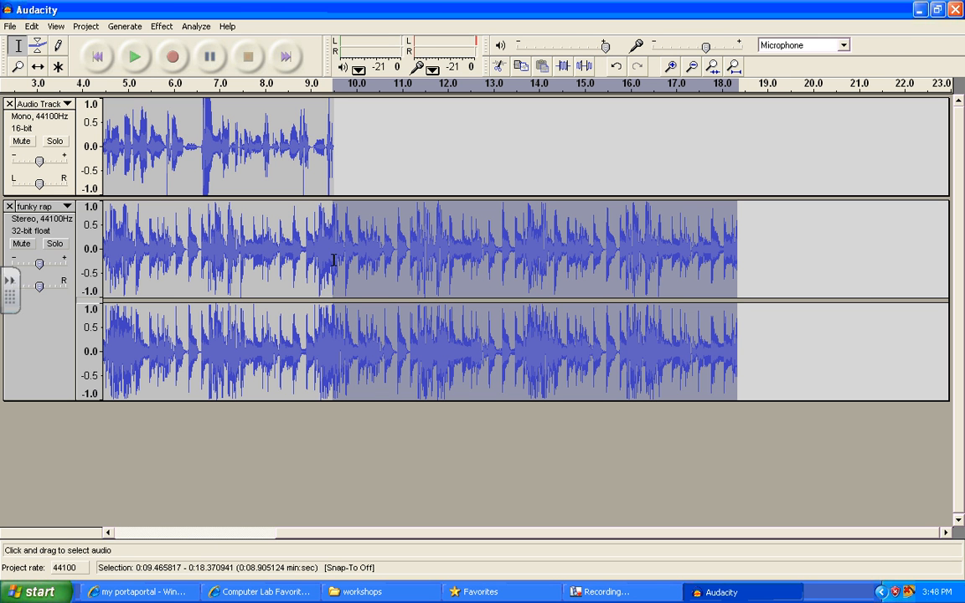
click(32, 27)
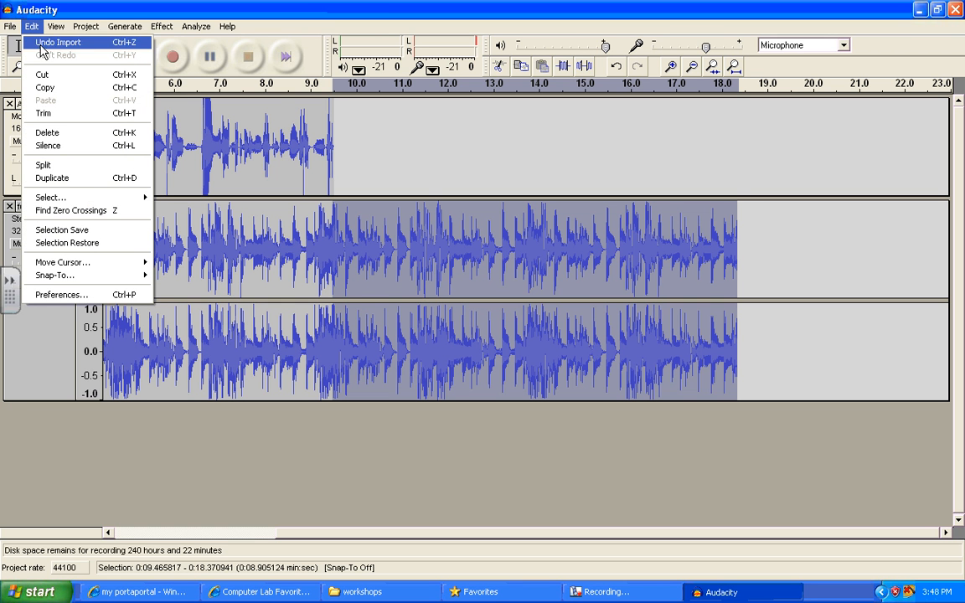
click(46, 136)
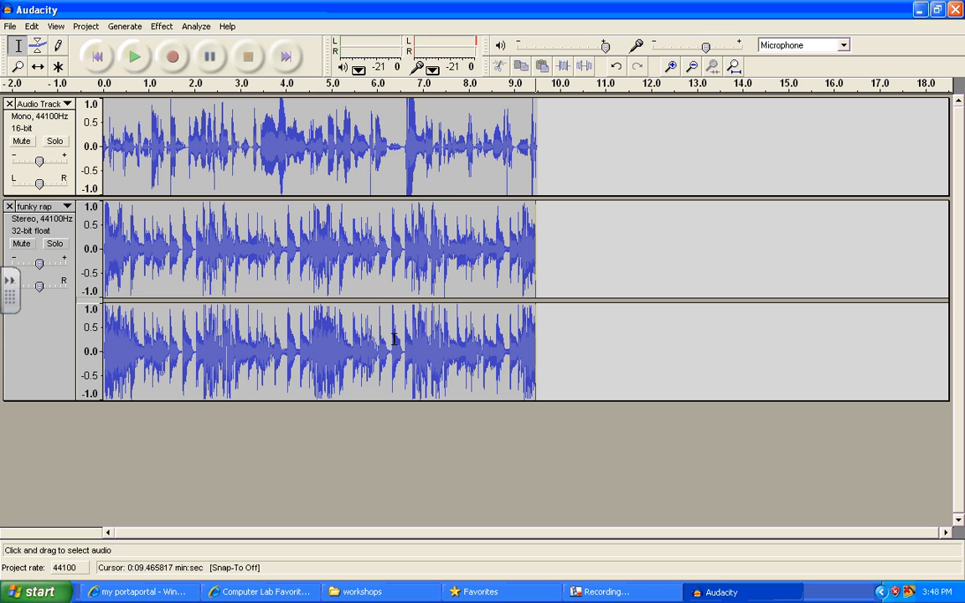
- Delete the end of the voice track from about 7.7 to 9.5 seconds
click(542, 159)
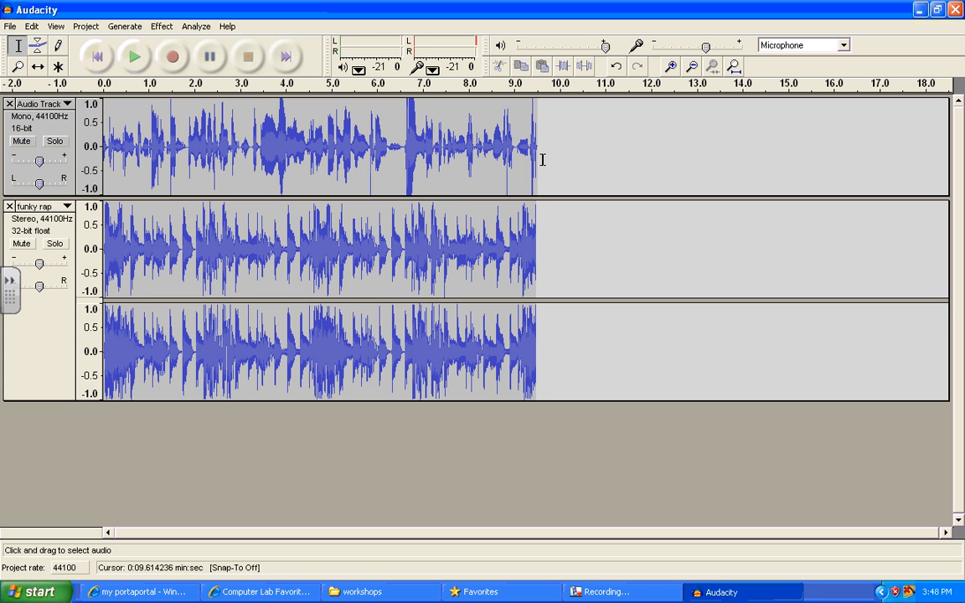
drag(534, 150, 454, 151)
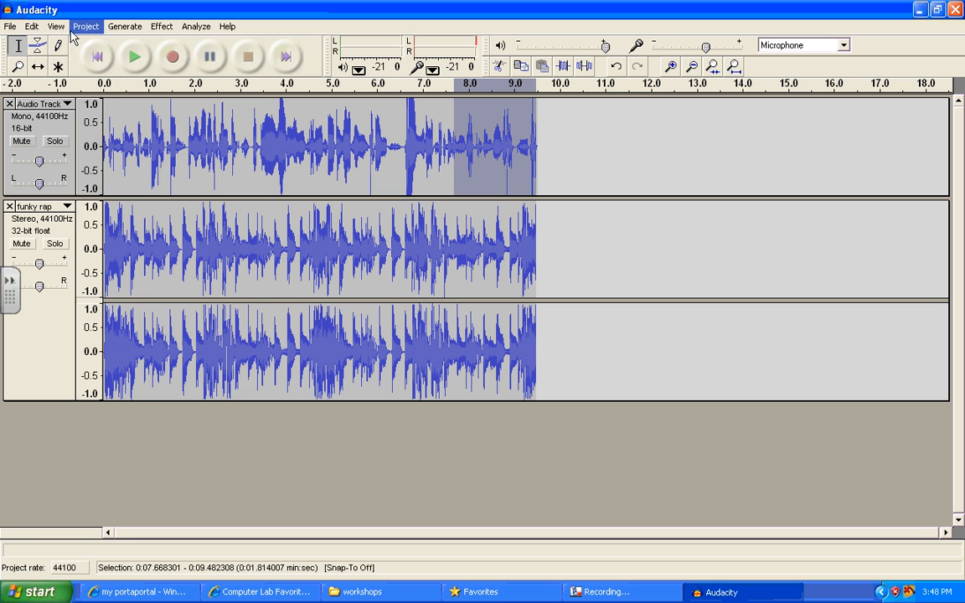
click(34, 26)
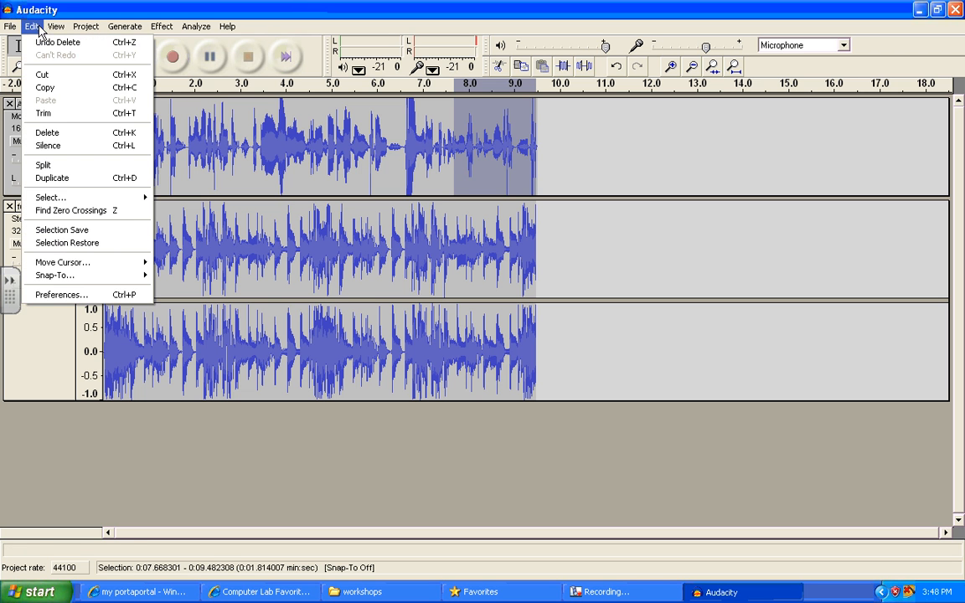
click(46, 132)
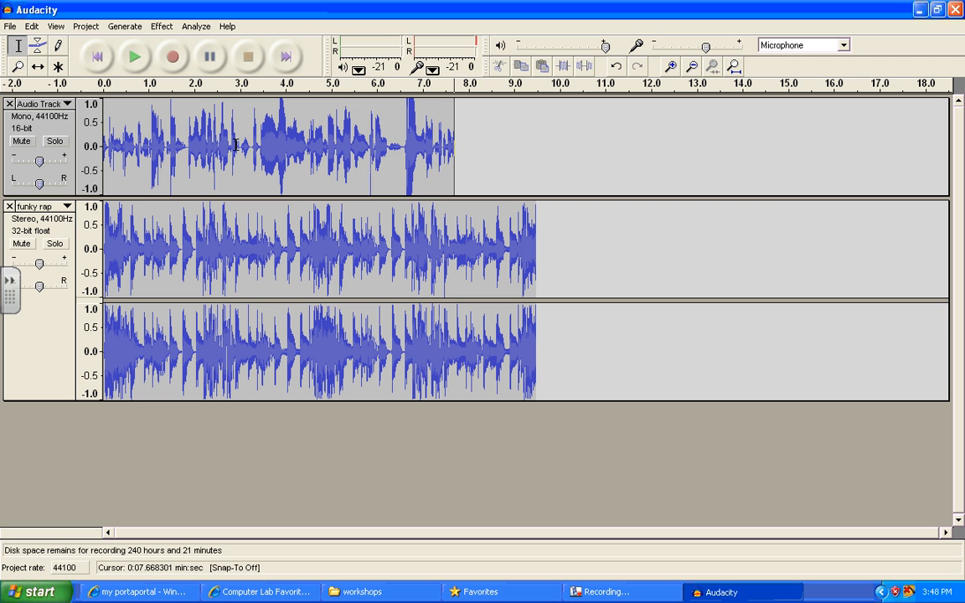
- Play the project briefly from about 2.9 seconds, and delete the voice track's section from about 2.8 to 3.8 seconds
click(235, 145)
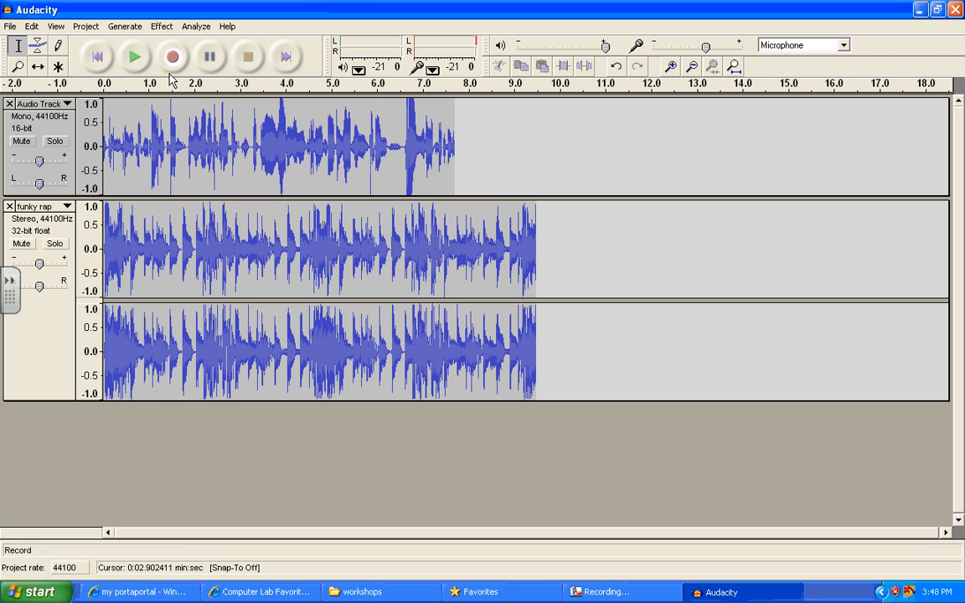
click(135, 57)
click(255, 57)
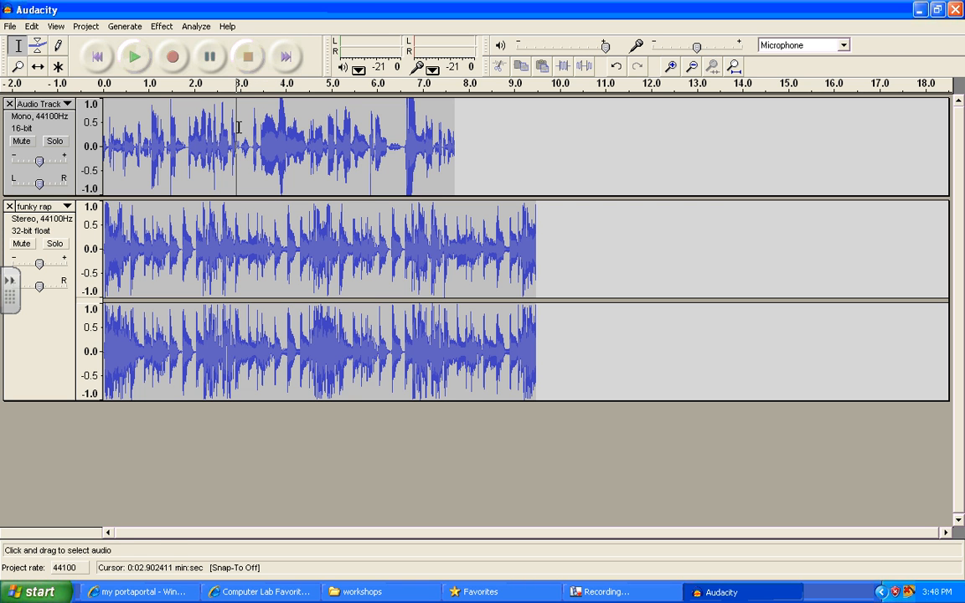
drag(233, 124, 275, 127)
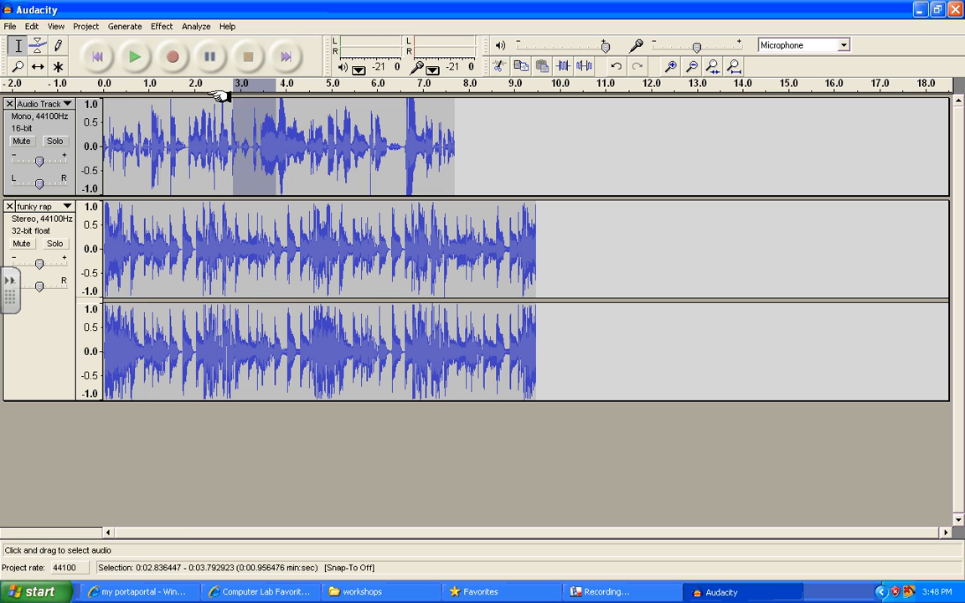
click(31, 25)
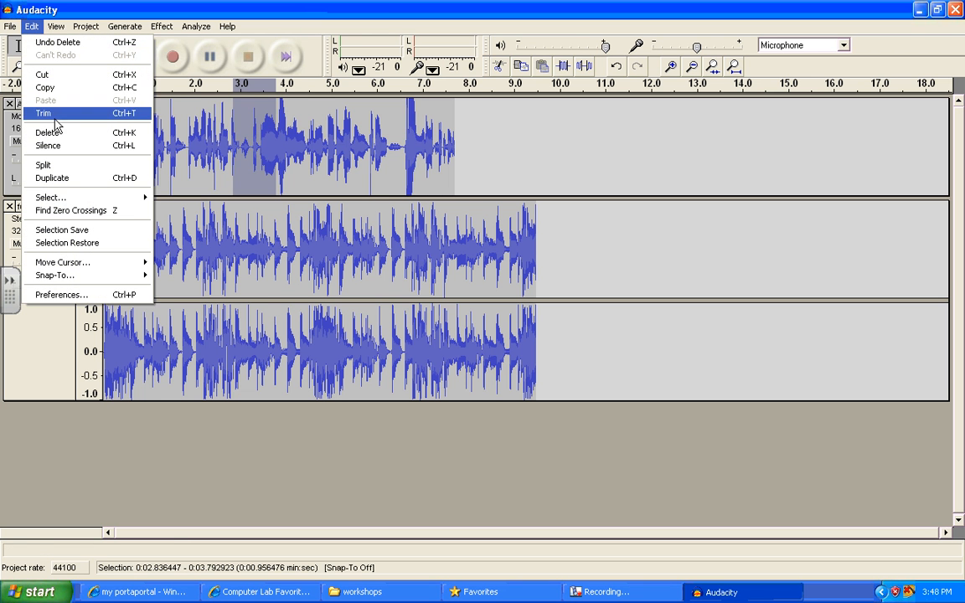
click(48, 133)
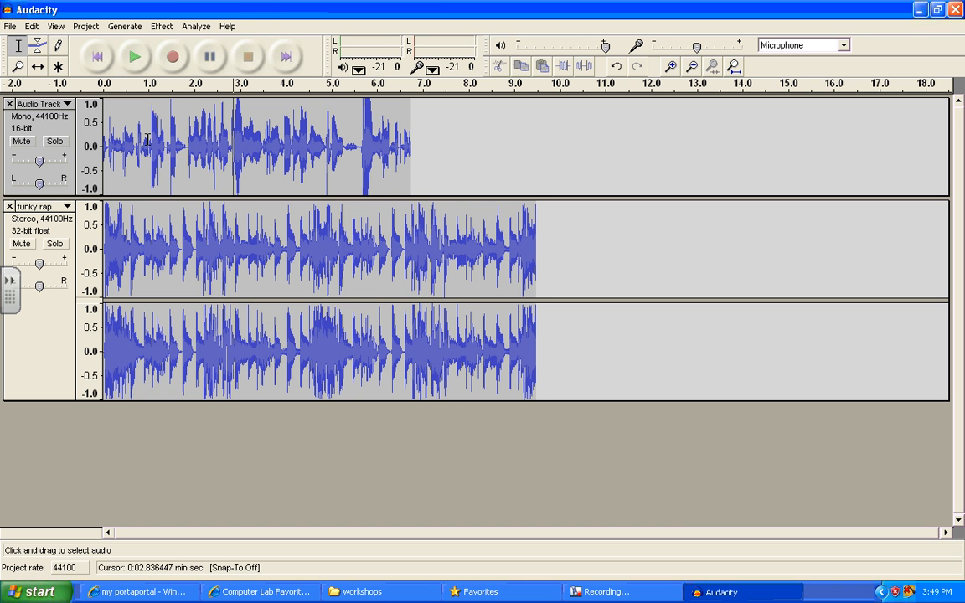
- Delete the section of the voice track from about 0.9 to 2.5 seconds
drag(146, 126, 215, 147)
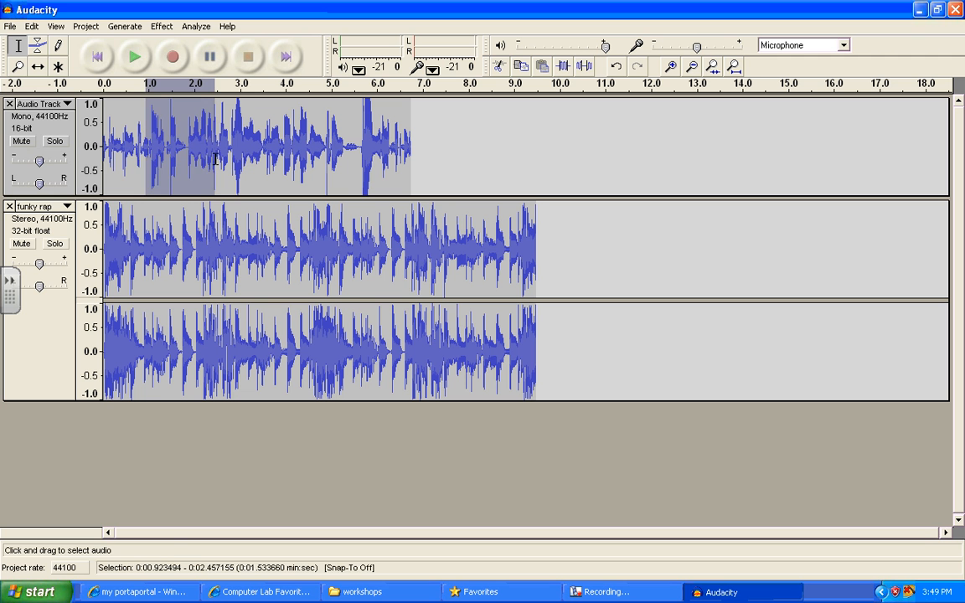
click(33, 26)
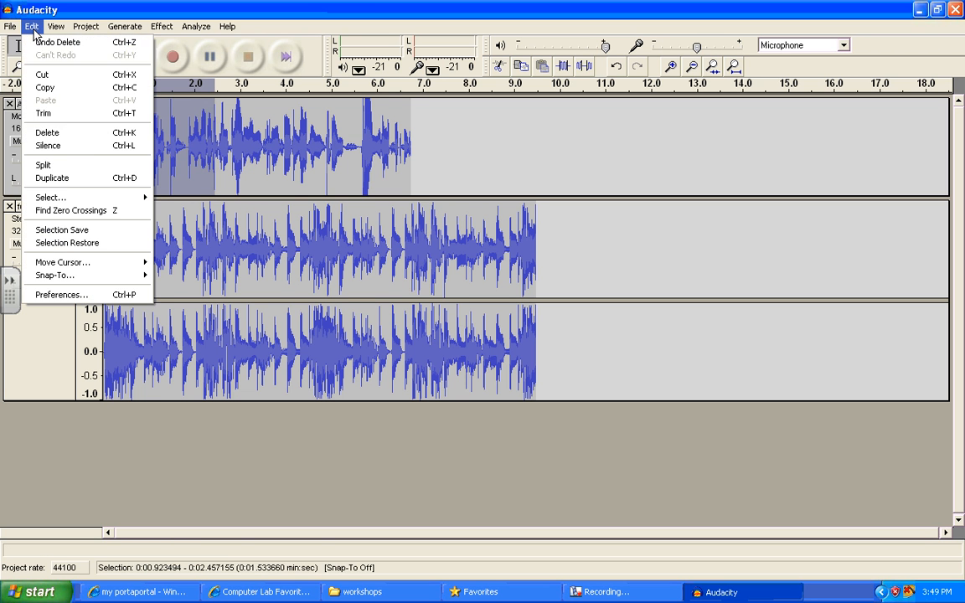
click(80, 132)
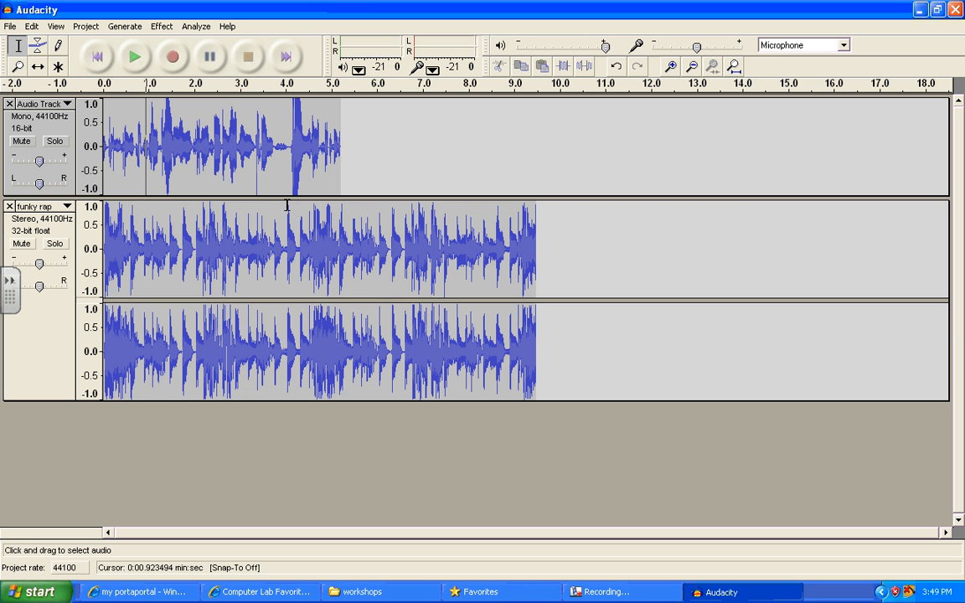
- Record a second voice clip about 5 seconds long on a new track
click(172, 57)
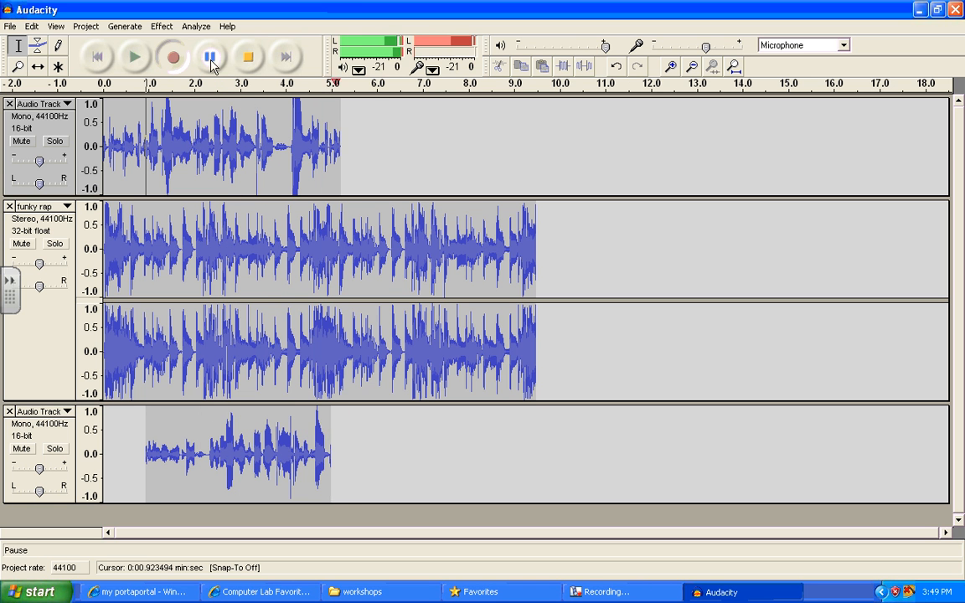
click(248, 56)
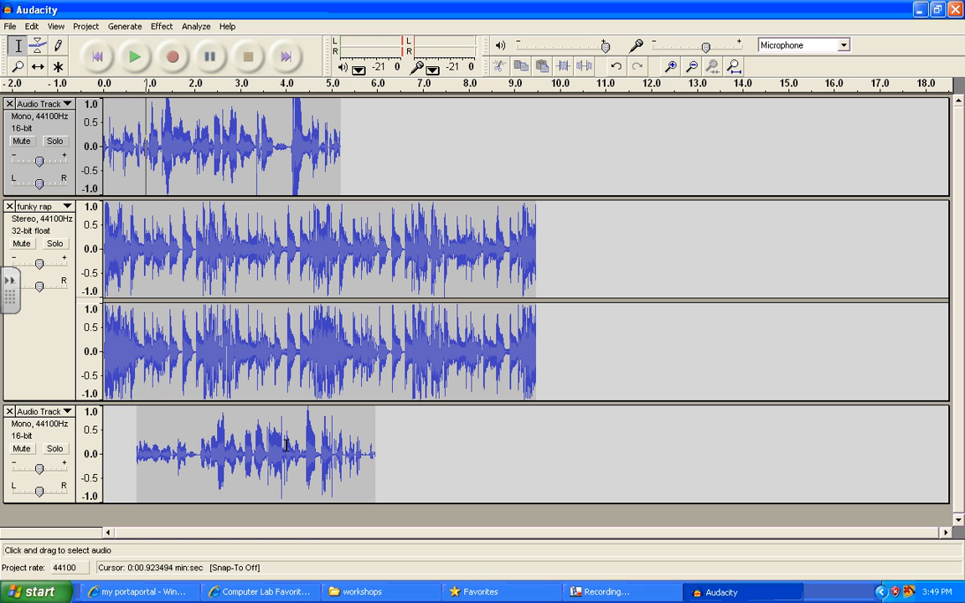
- Time-shift the second voice clip to start at about 5.7 seconds, just after the first voice clip ends
click(42, 72)
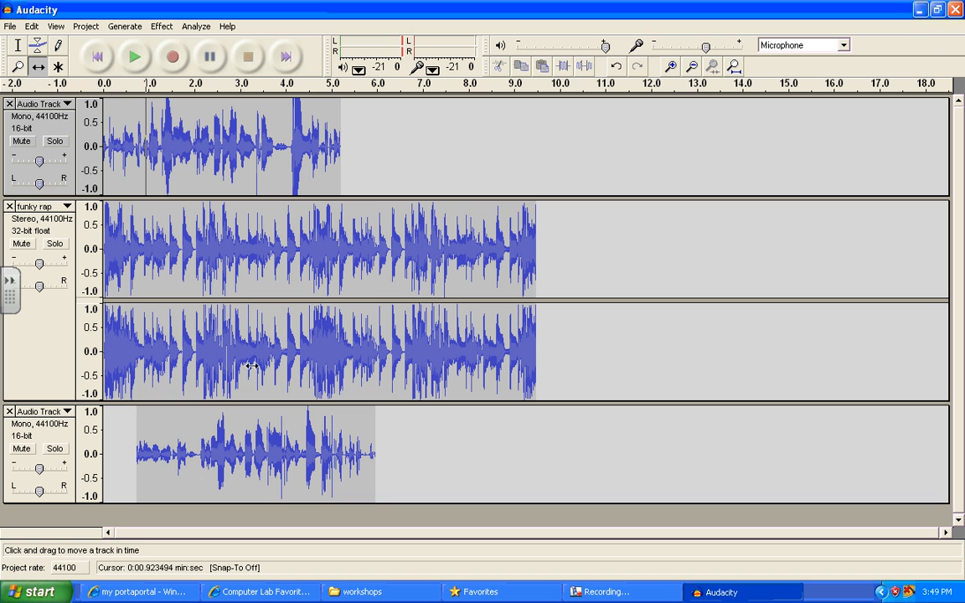
drag(223, 467, 470, 485)
click(600, 592)
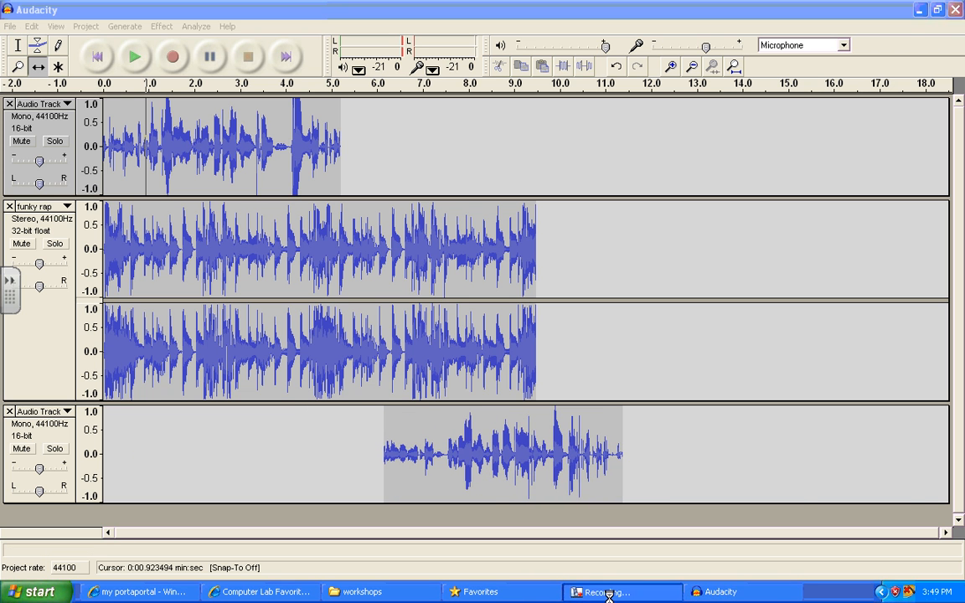
click(890, 550)
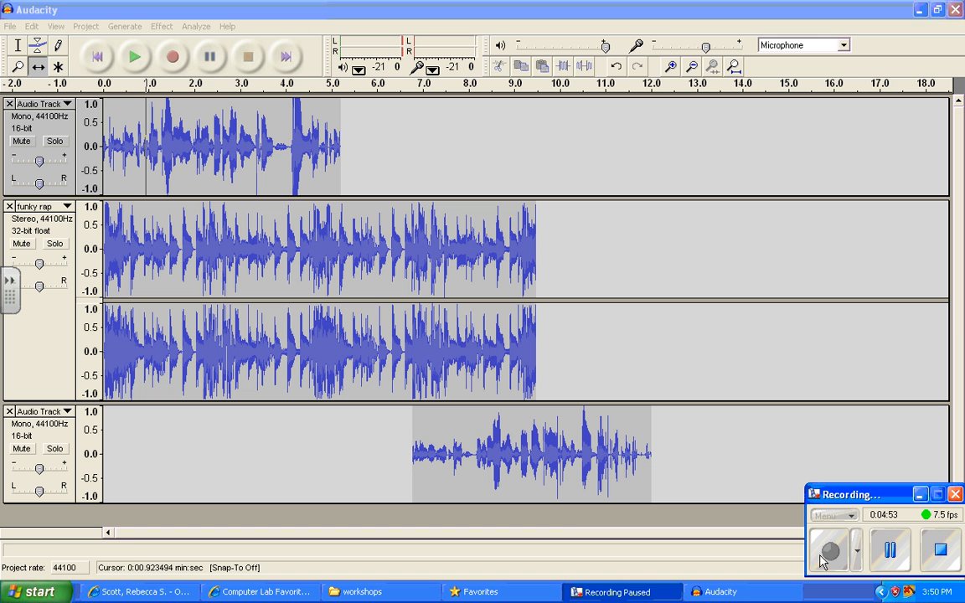
click(829, 552)
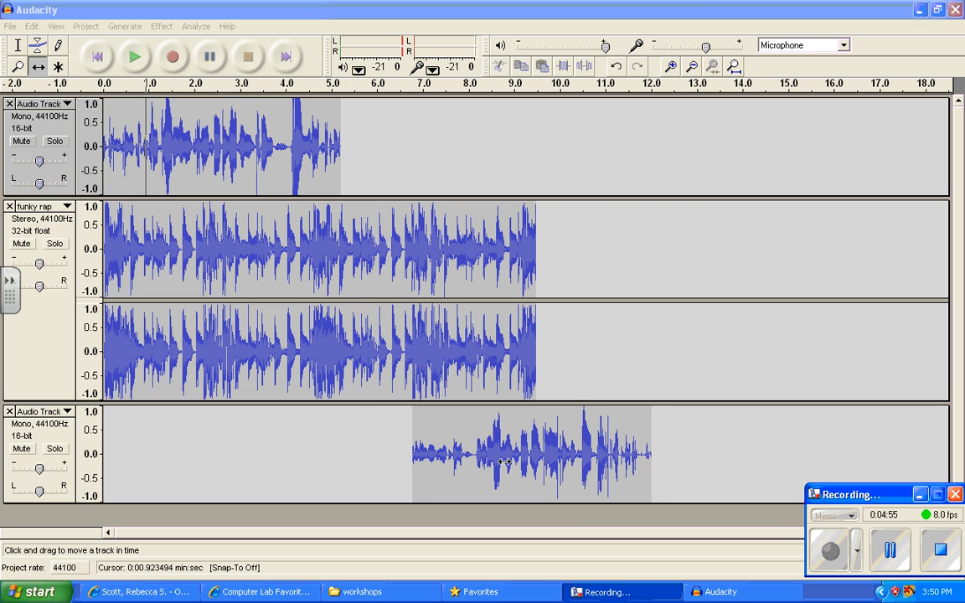
drag(505, 461, 458, 460)
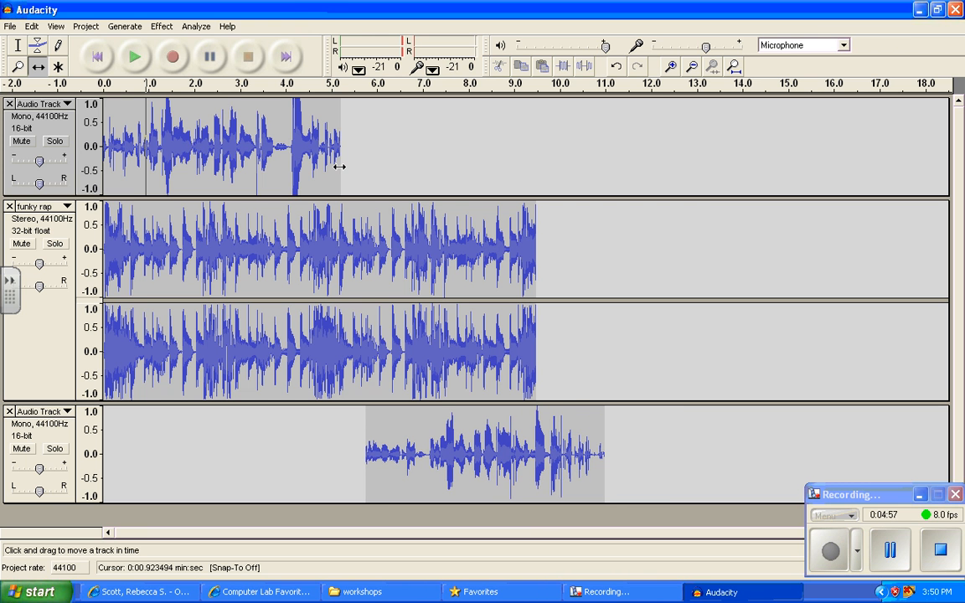
- Time-shift the second voice clip earlier so it starts at about 5.5 seconds, leaving a small gap after the first clip
drag(366, 447, 371, 479)
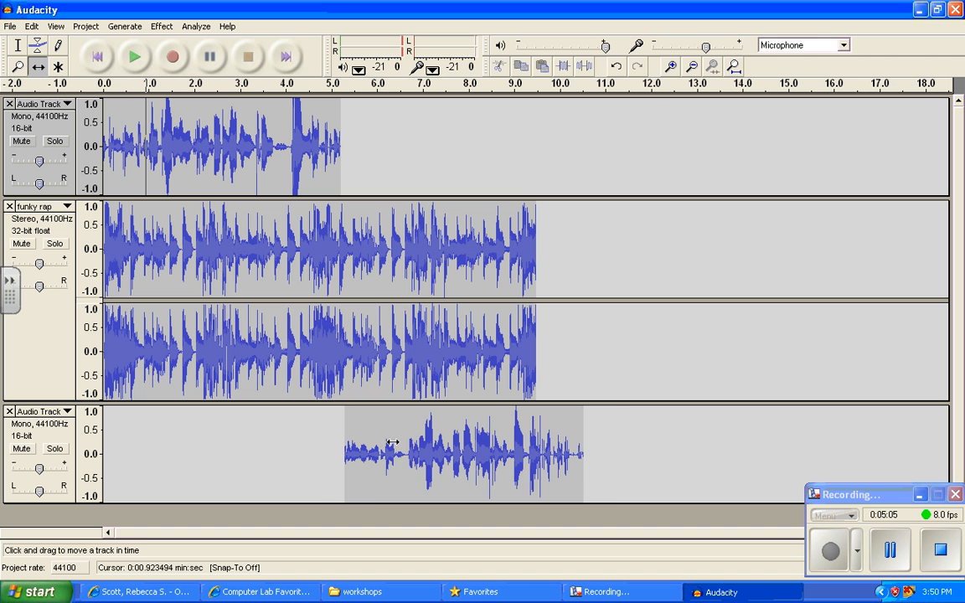
drag(399, 461, 410, 461)
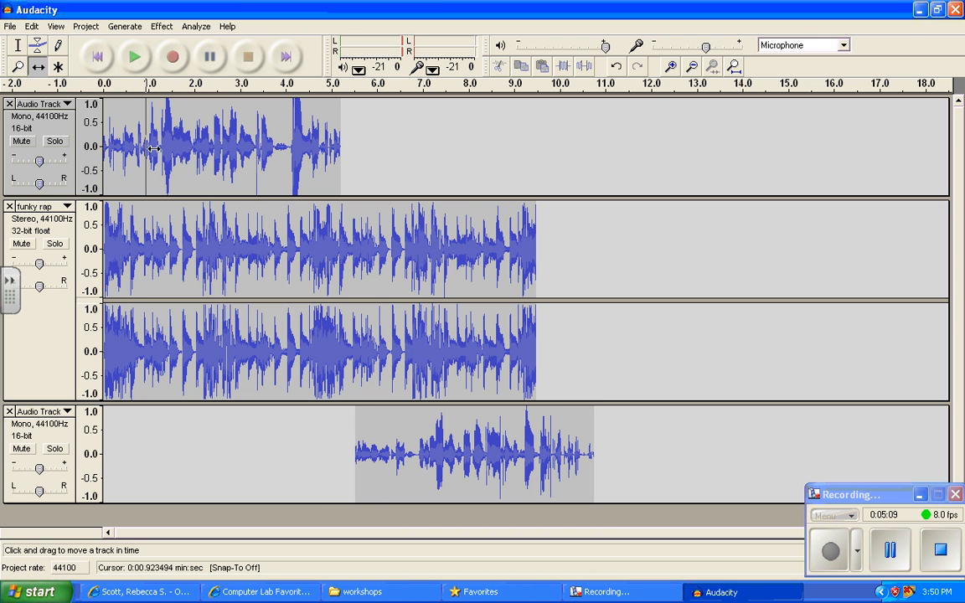
- Select the first voice track from about 1.6 to 4.4 seconds and examine the available effects and the Noise Removal options without applying any
click(18, 49)
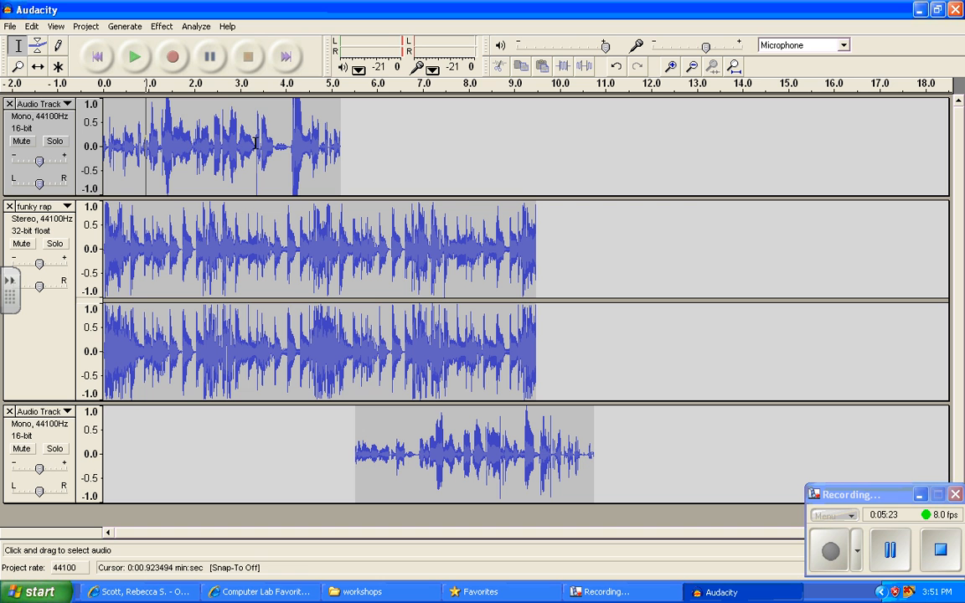
drag(175, 130, 301, 165)
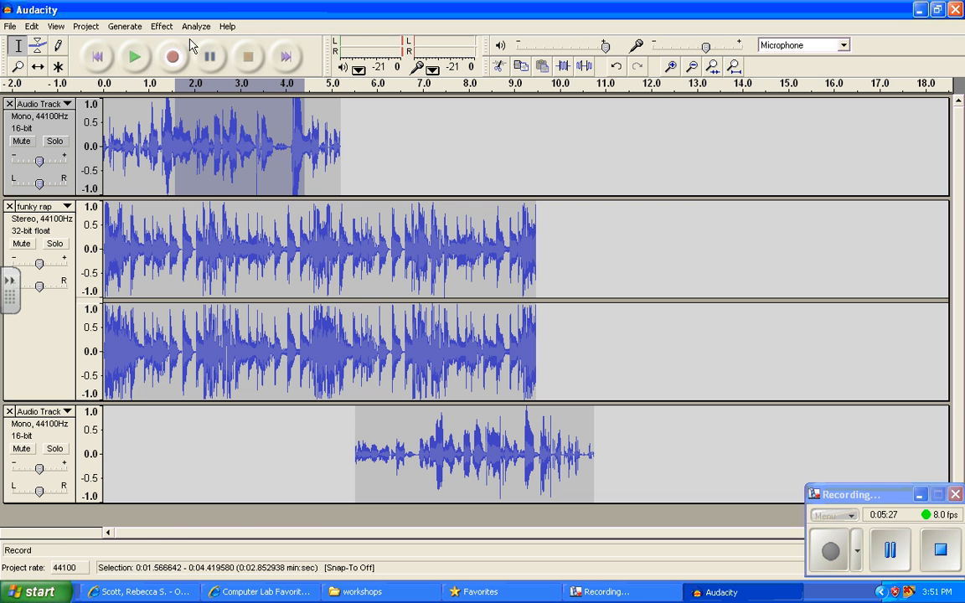
click(163, 27)
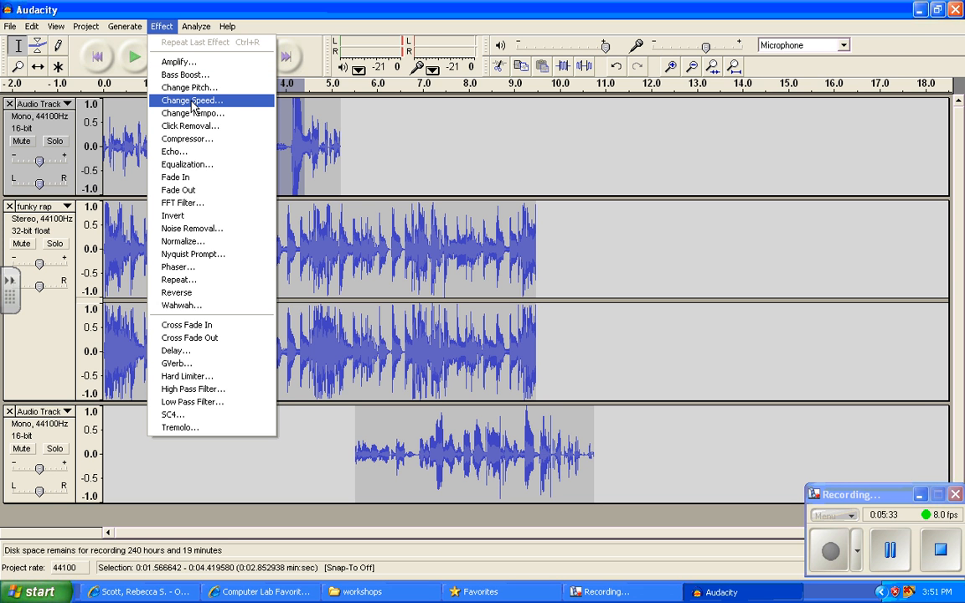
click(208, 231)
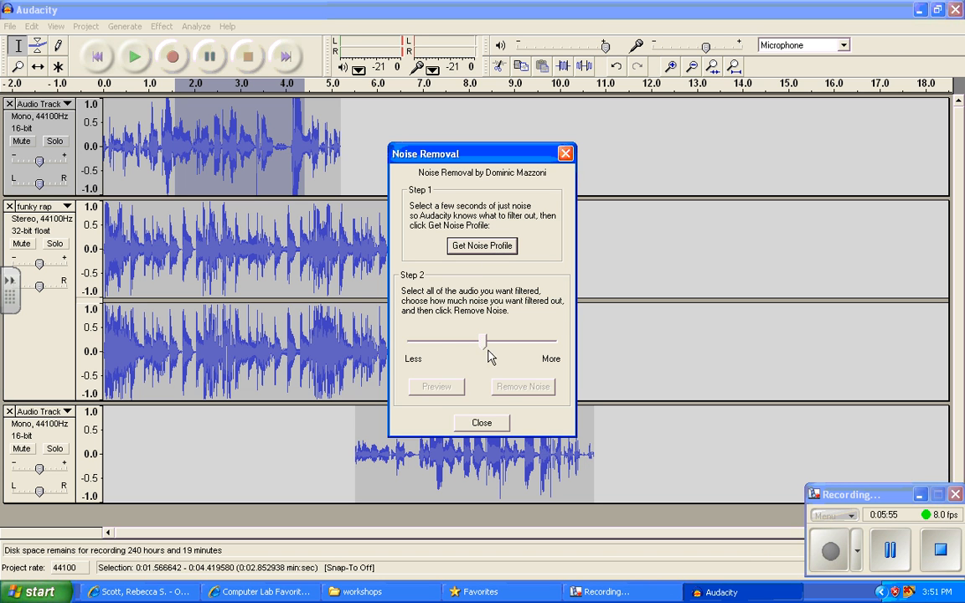
click(482, 423)
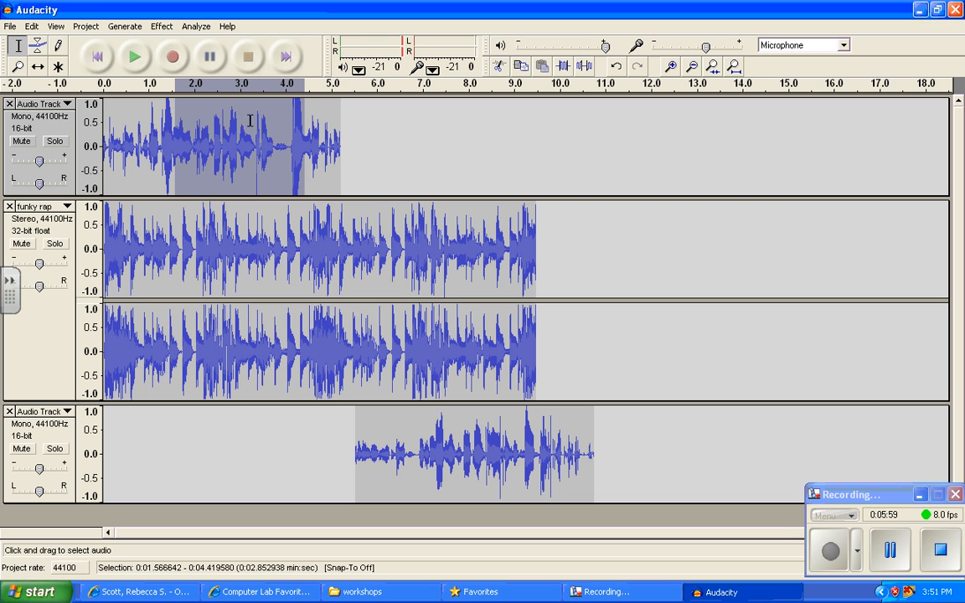
click(164, 27)
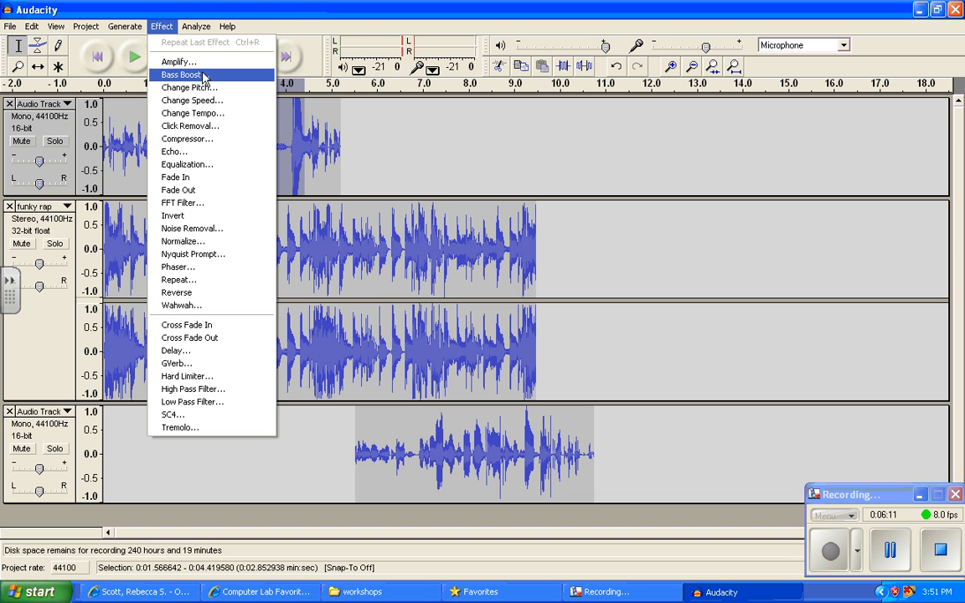
click(351, 146)
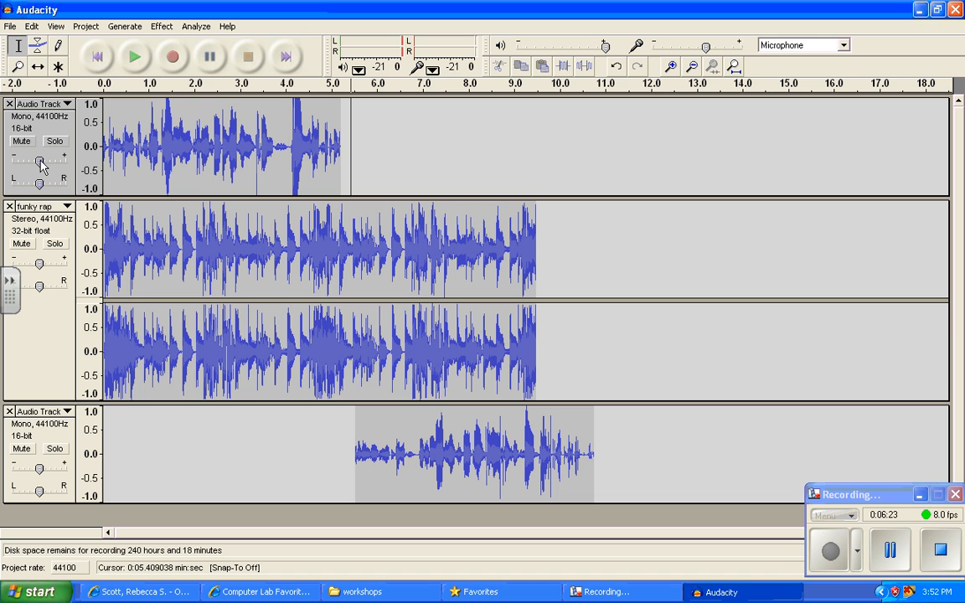
- Raise the gain of both voice tracks slightly and lower the gain of the funky rap track
drag(40, 160, 44, 146)
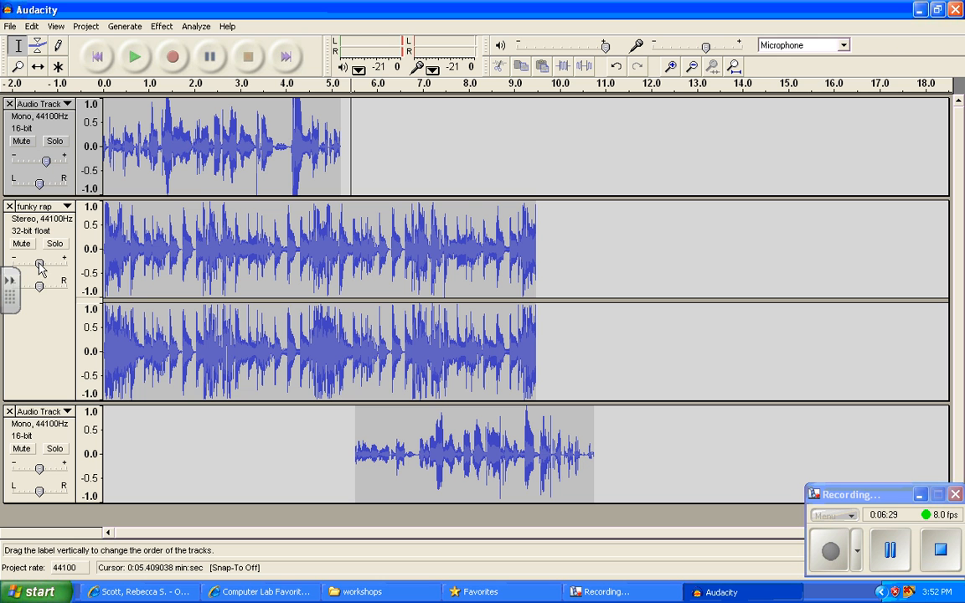
drag(39, 267, 31, 269)
drag(39, 468, 46, 470)
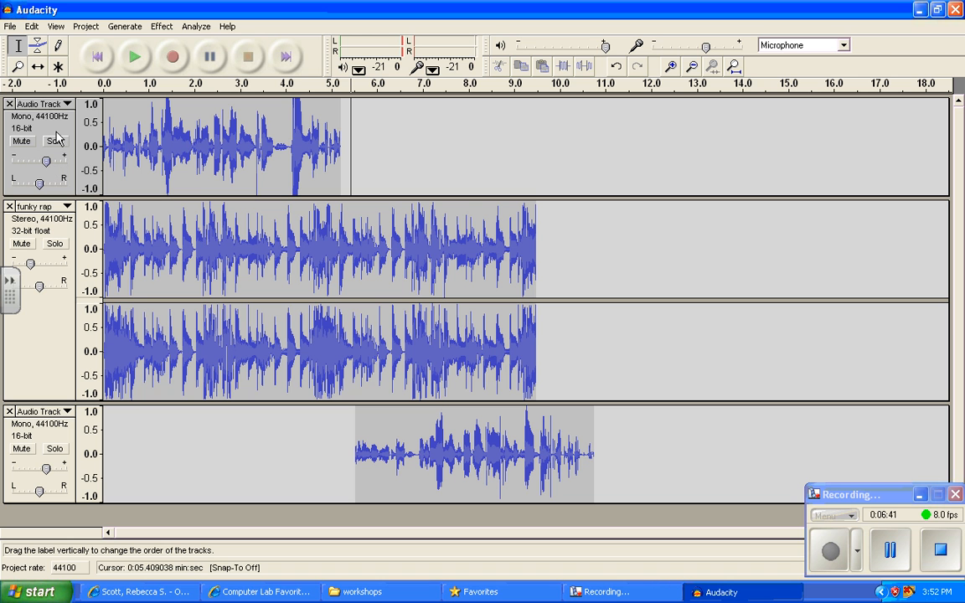
click(31, 263)
drag(31, 265, 28, 263)
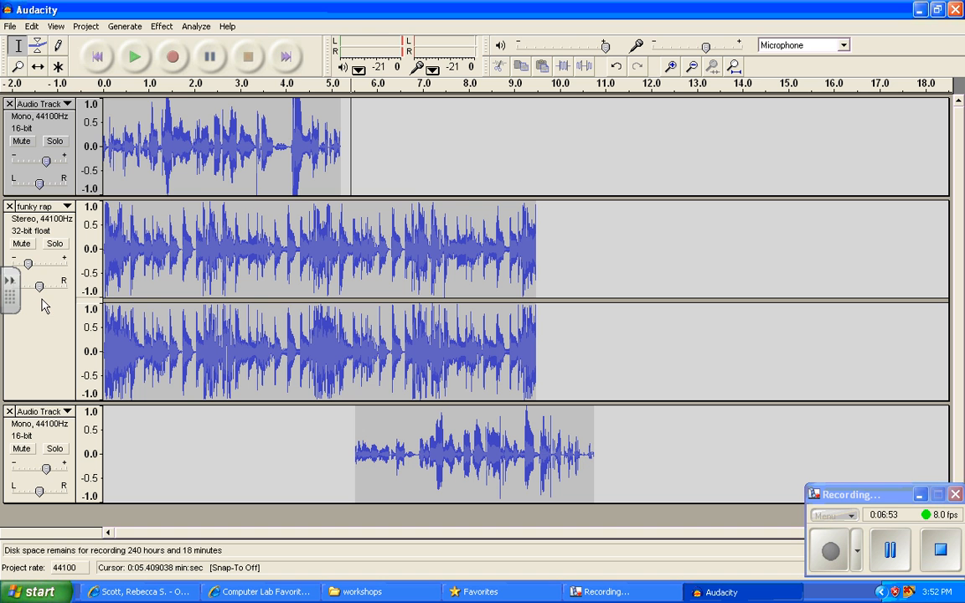
- Save the project to the Desktop under the name practice
click(11, 27)
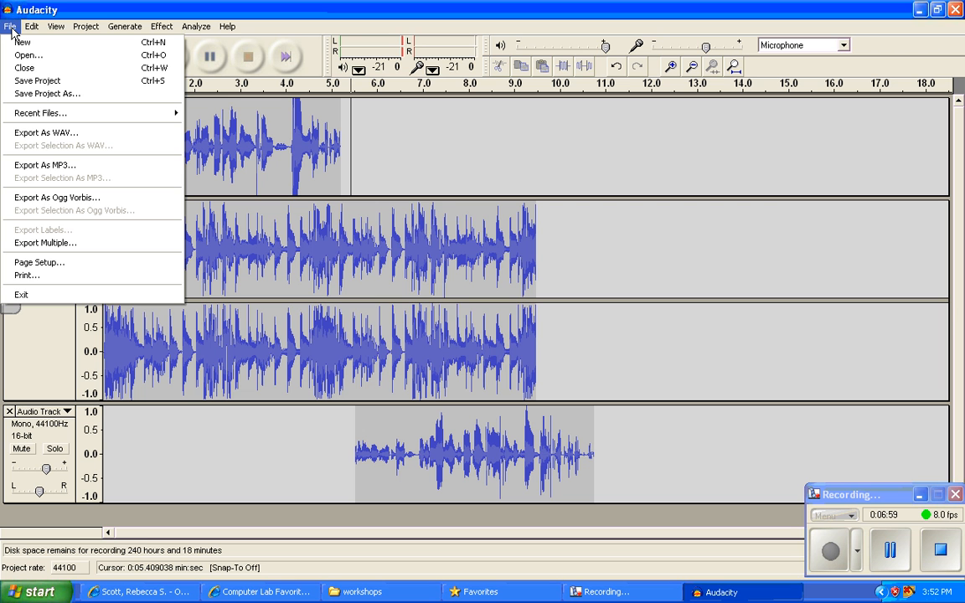
click(41, 80)
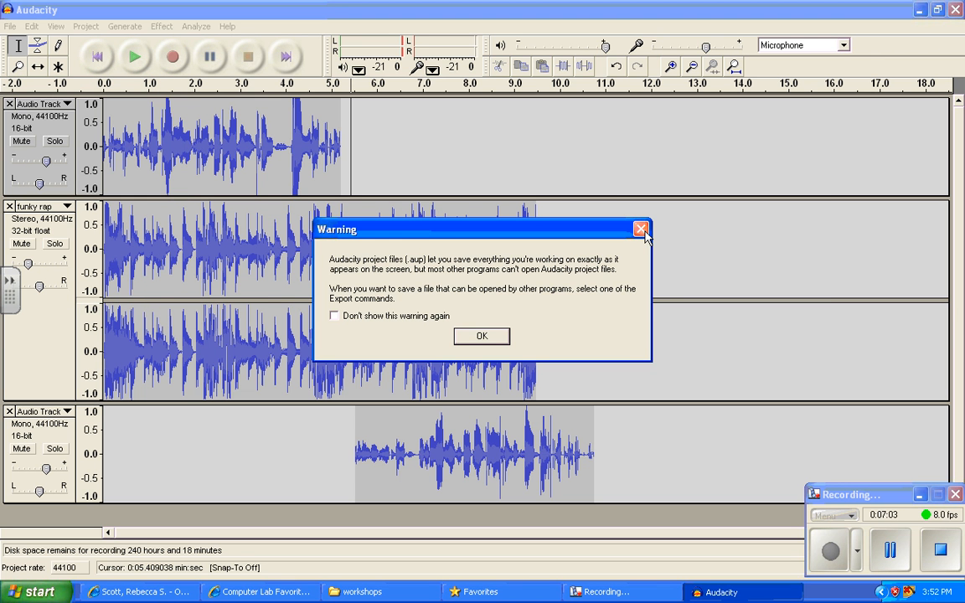
key(Return)
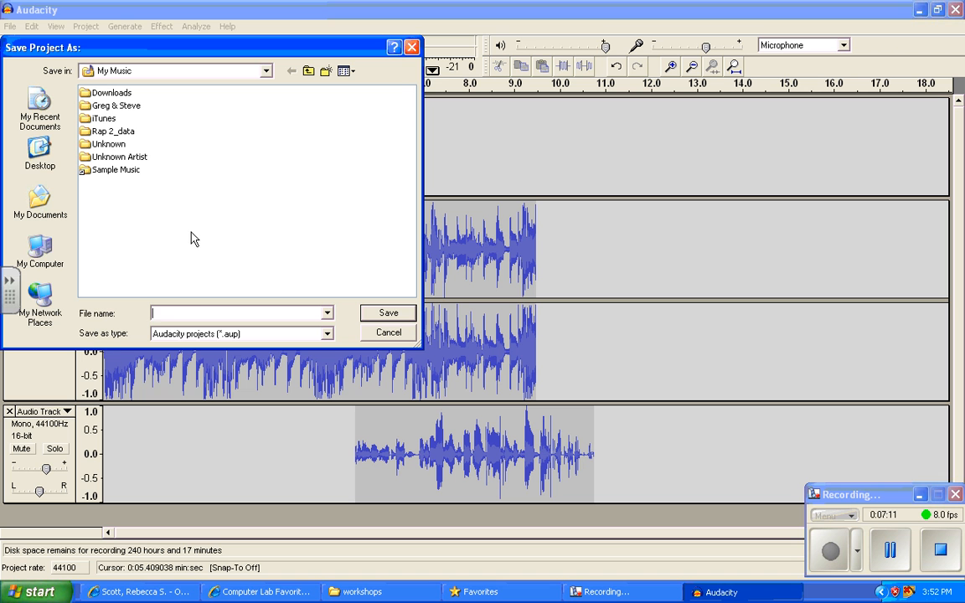
click(201, 311)
text(practice)
click(266, 71)
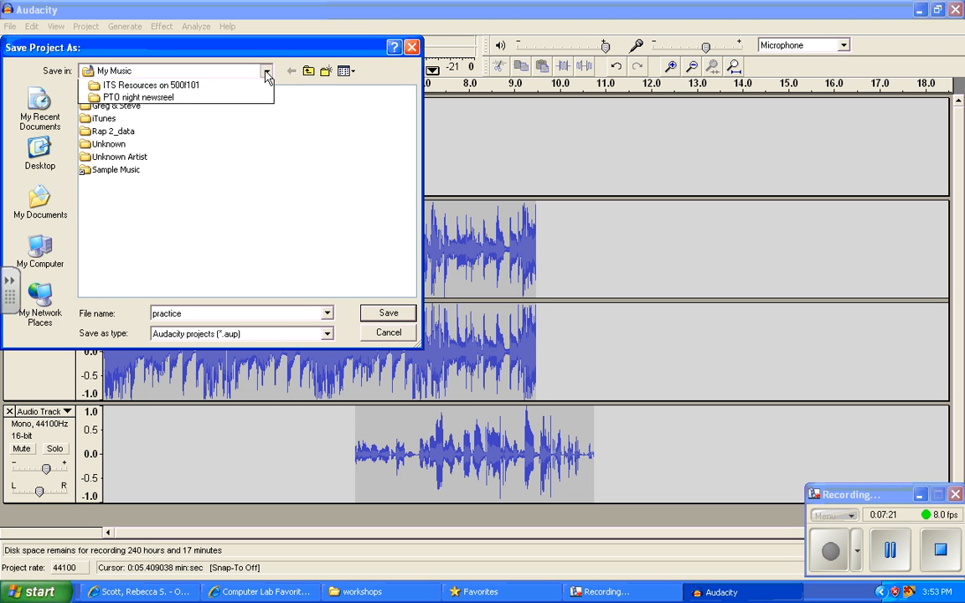
click(126, 95)
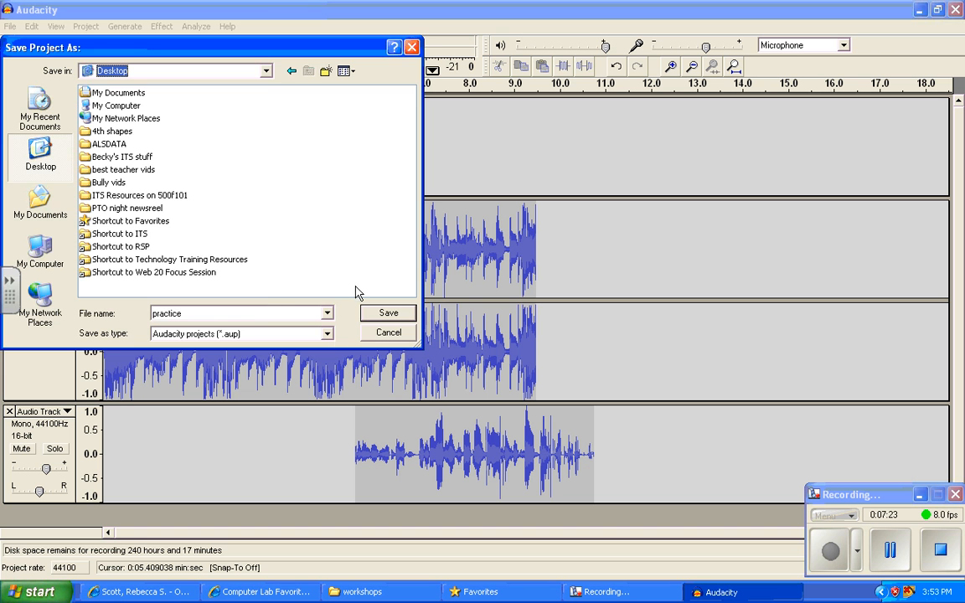
click(400, 313)
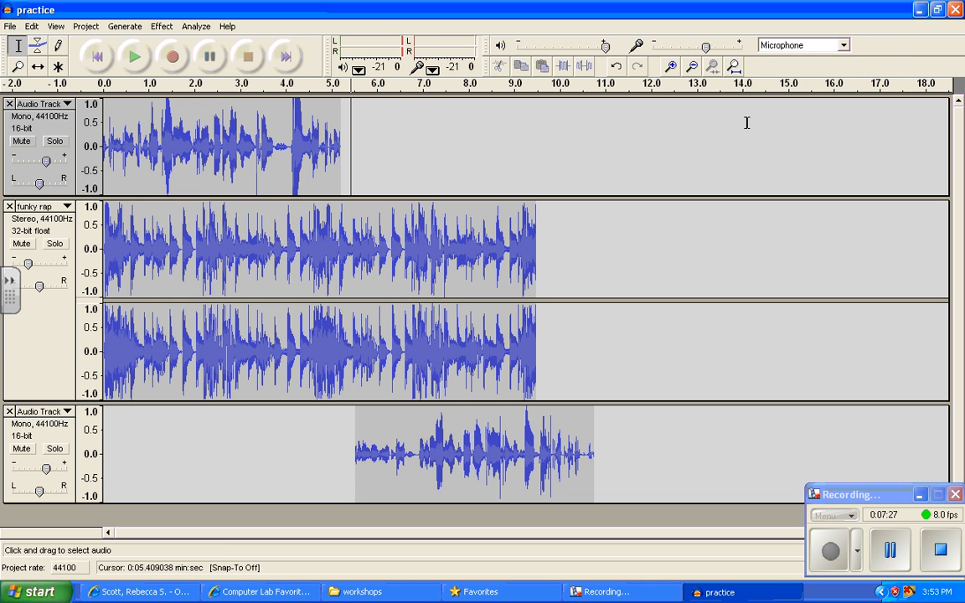
- Examine the saved practice project file and its data folder on the desktop, and return to the Audacity project
click(919, 10)
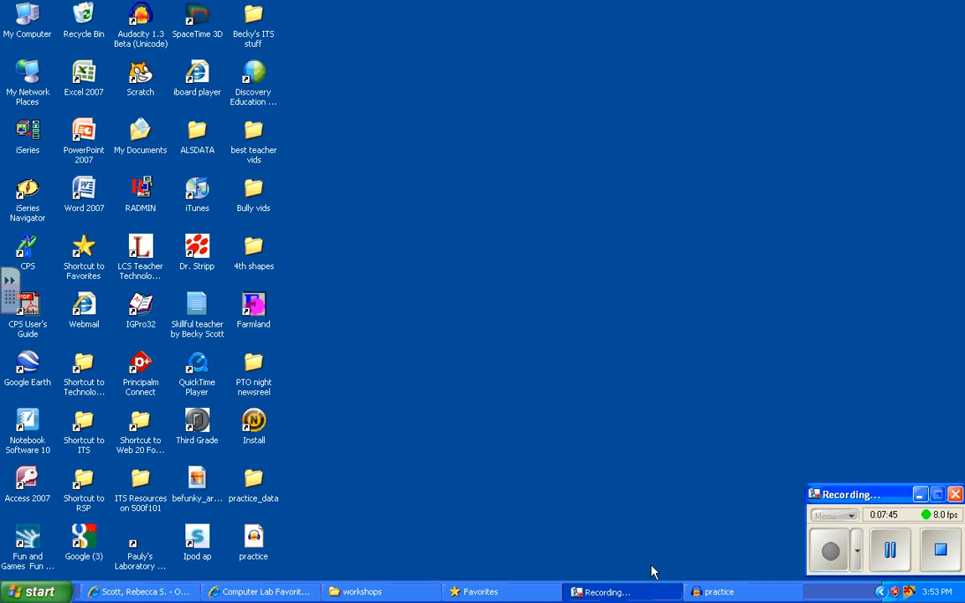
click(726, 593)
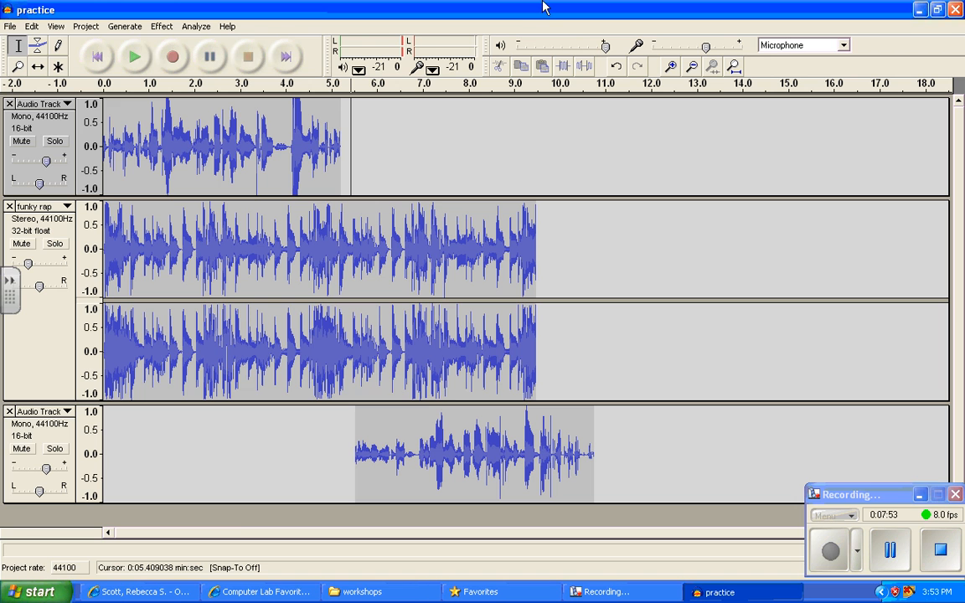
click(919, 10)
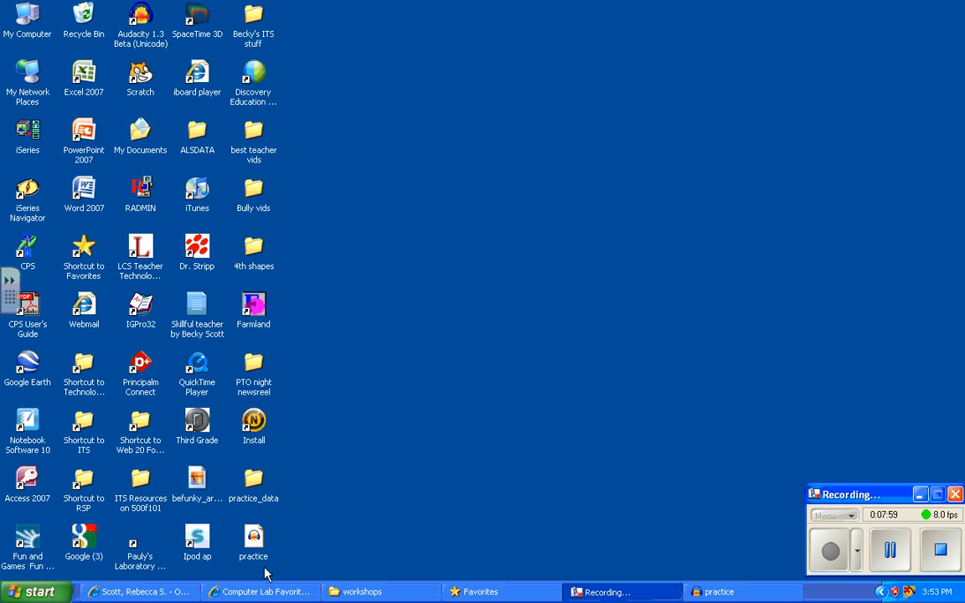
click(712, 591)
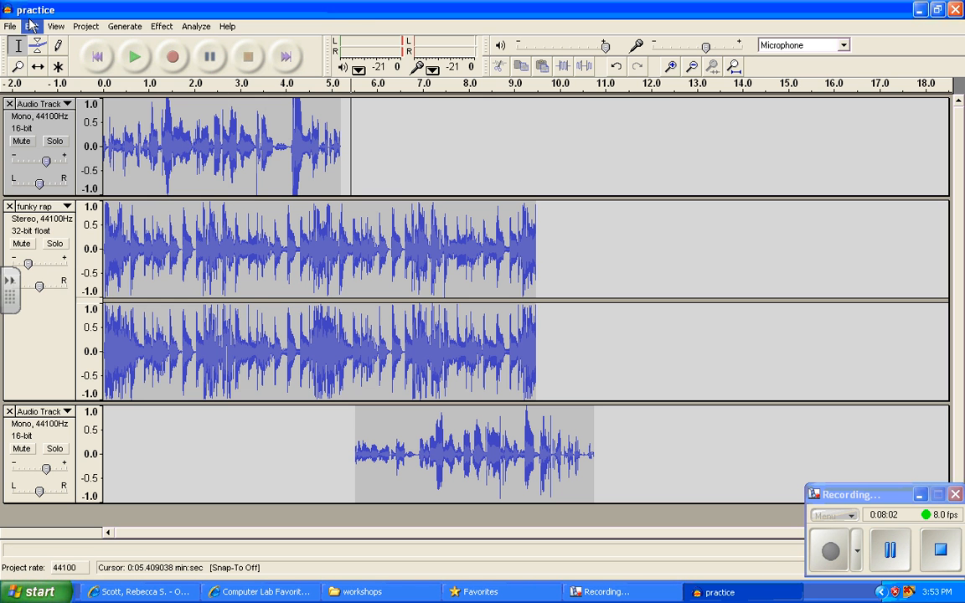
- Export the project as a WAV file named practice on the Desktop, turning off the stereo mix-down warning
click(11, 27)
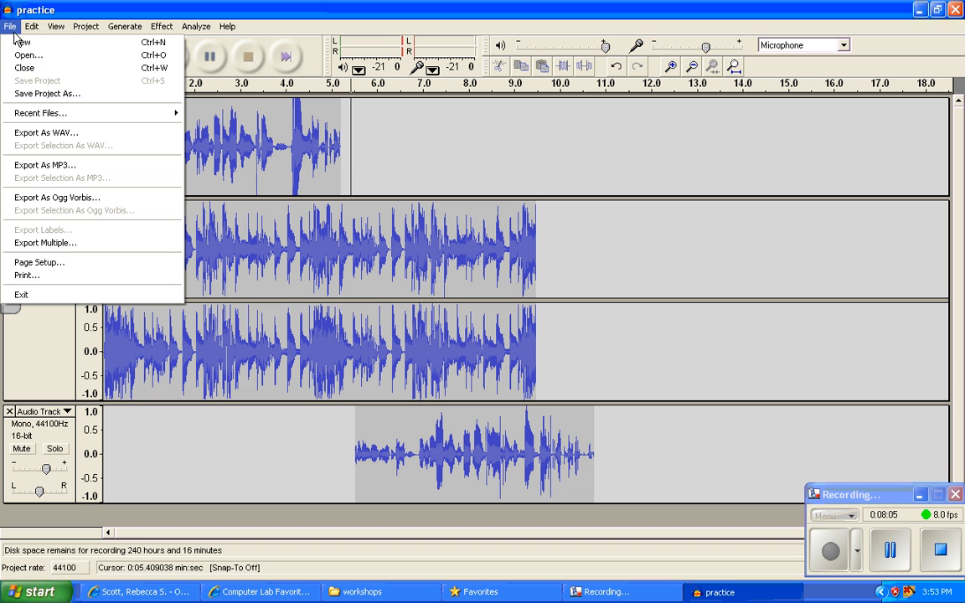
click(35, 136)
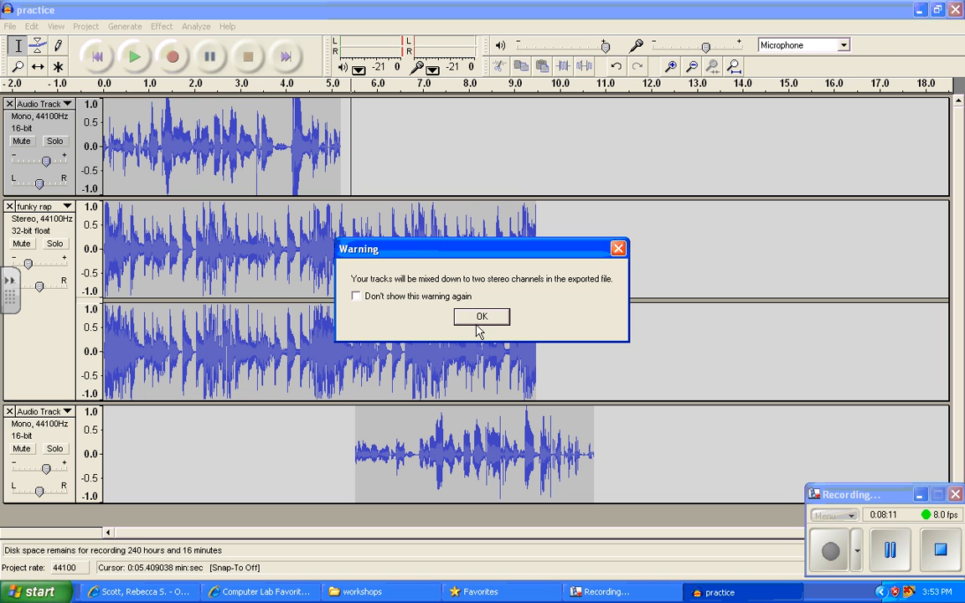
click(356, 297)
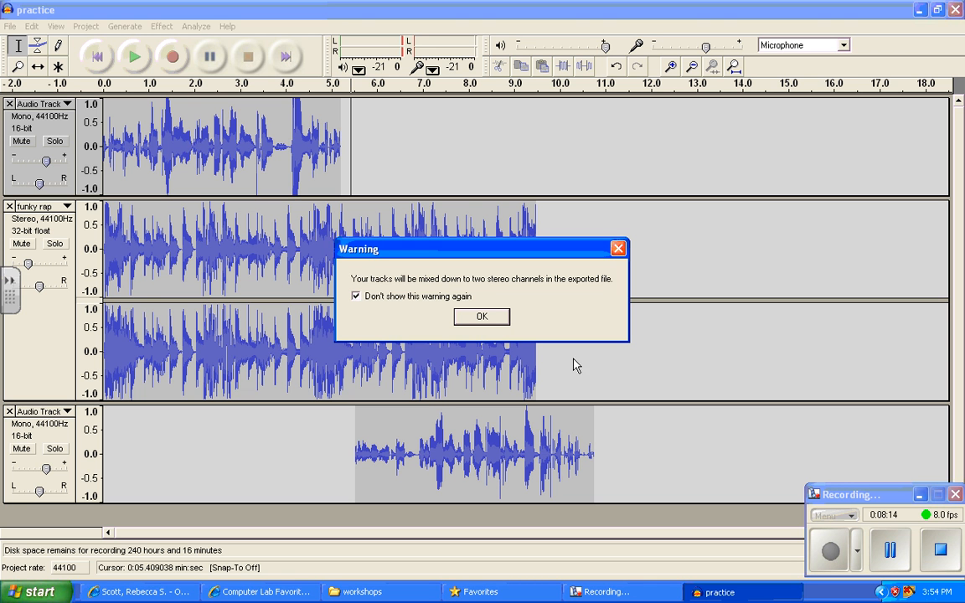
click(482, 316)
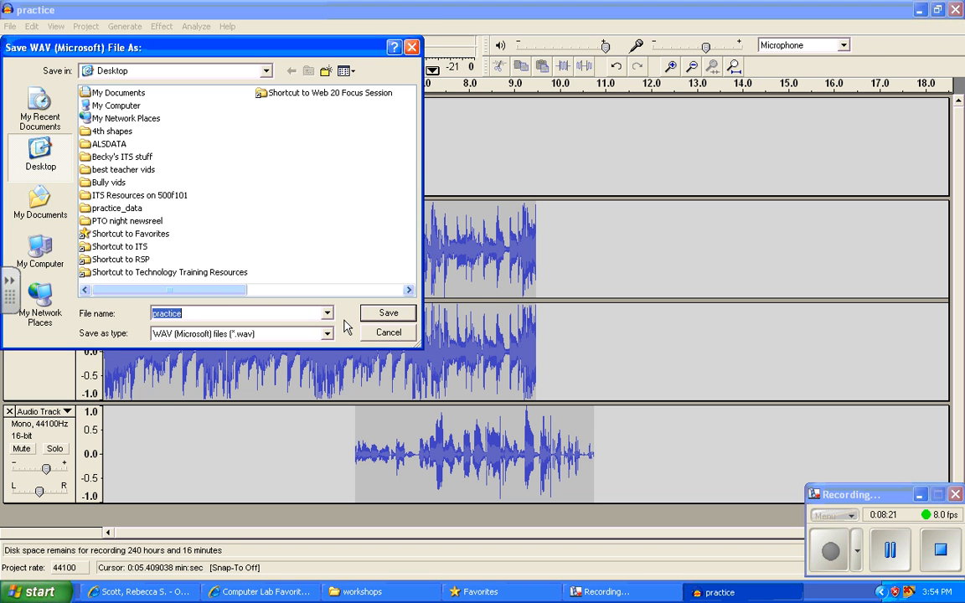
click(388, 313)
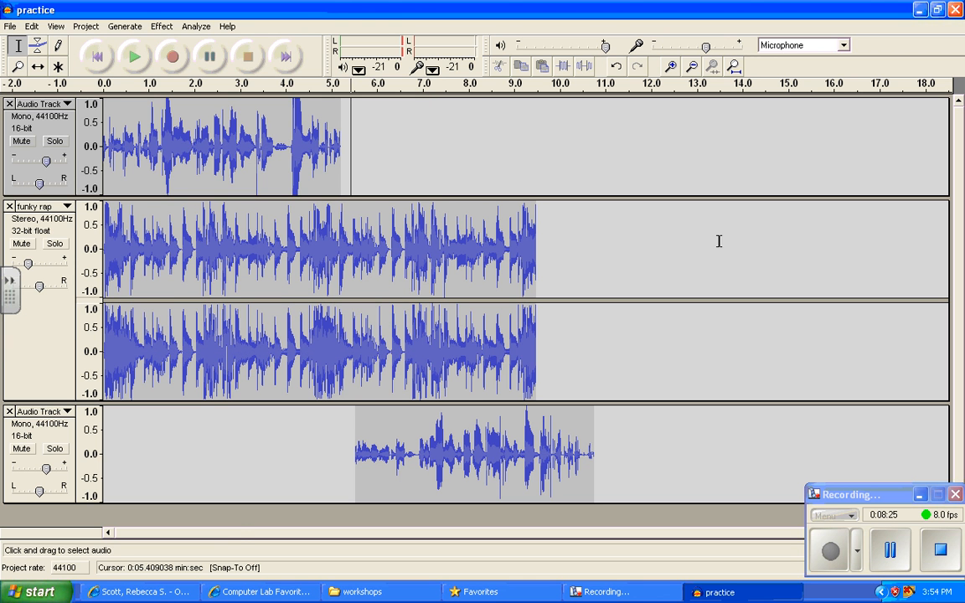
- Play the exported practice WAV file from the desktop in RealPlayer, close the player and return to Audacity
click(919, 10)
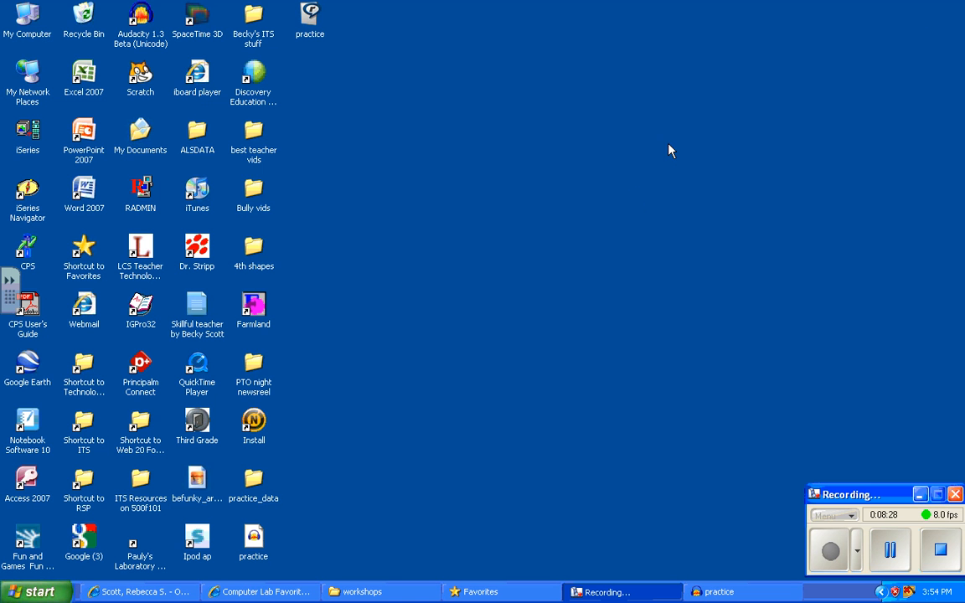
double_click(310, 20)
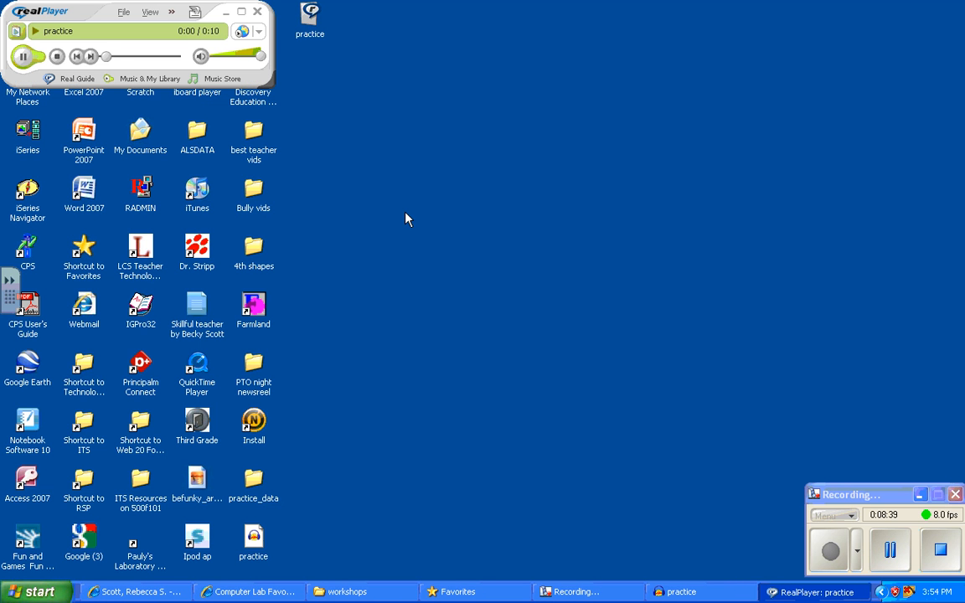
click(257, 12)
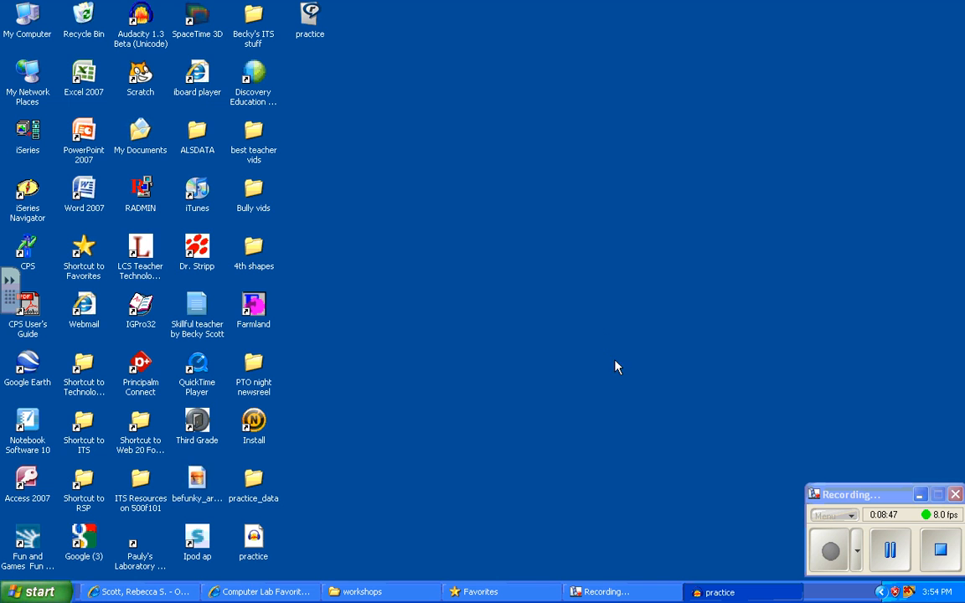
click(717, 592)
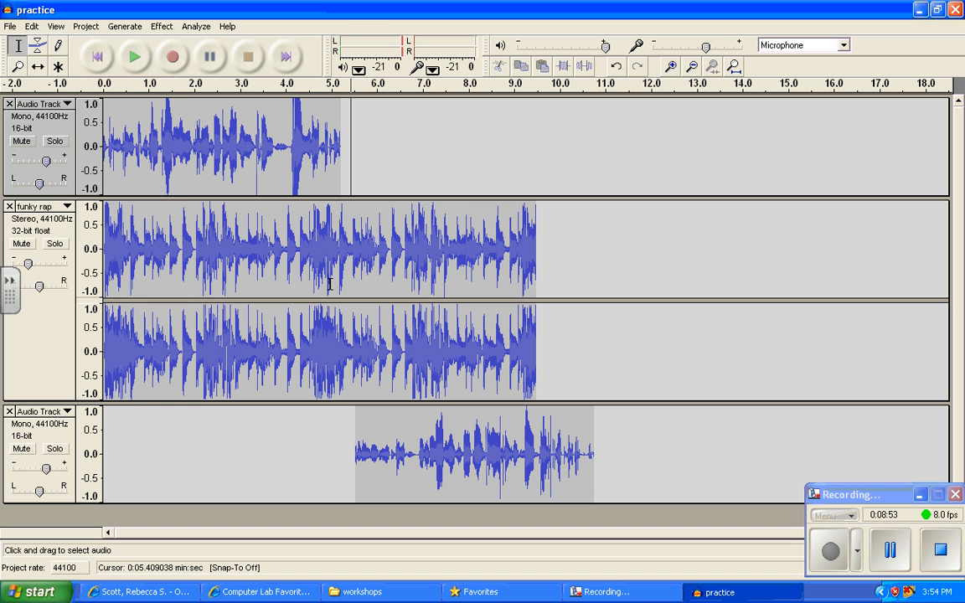
click(10, 26)
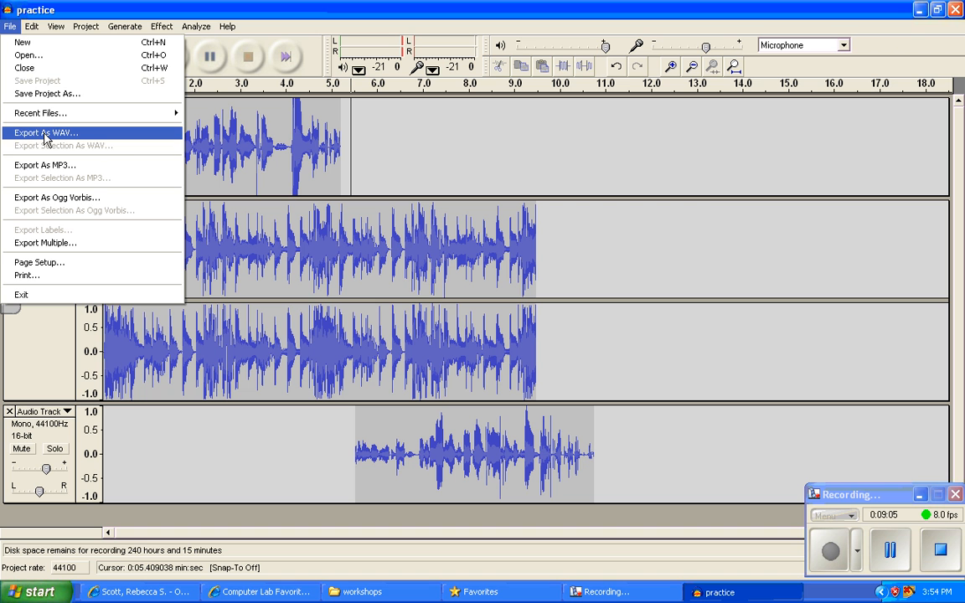
click(405, 149)
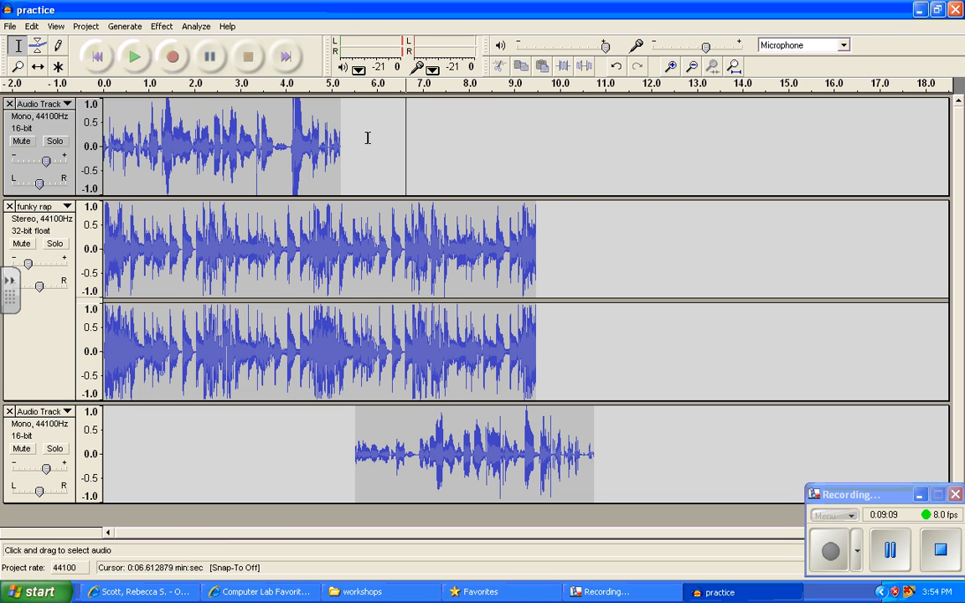
click(368, 138)
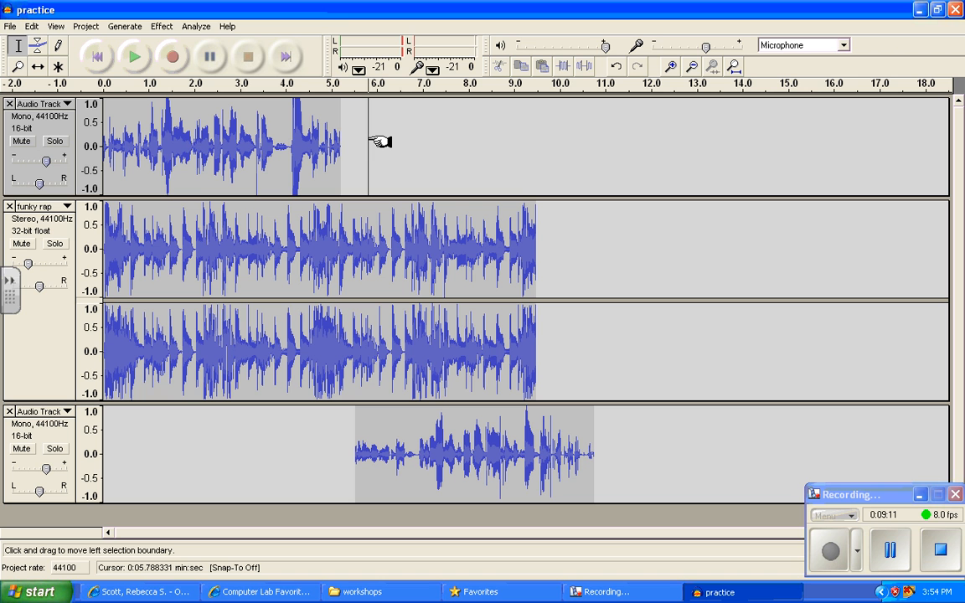